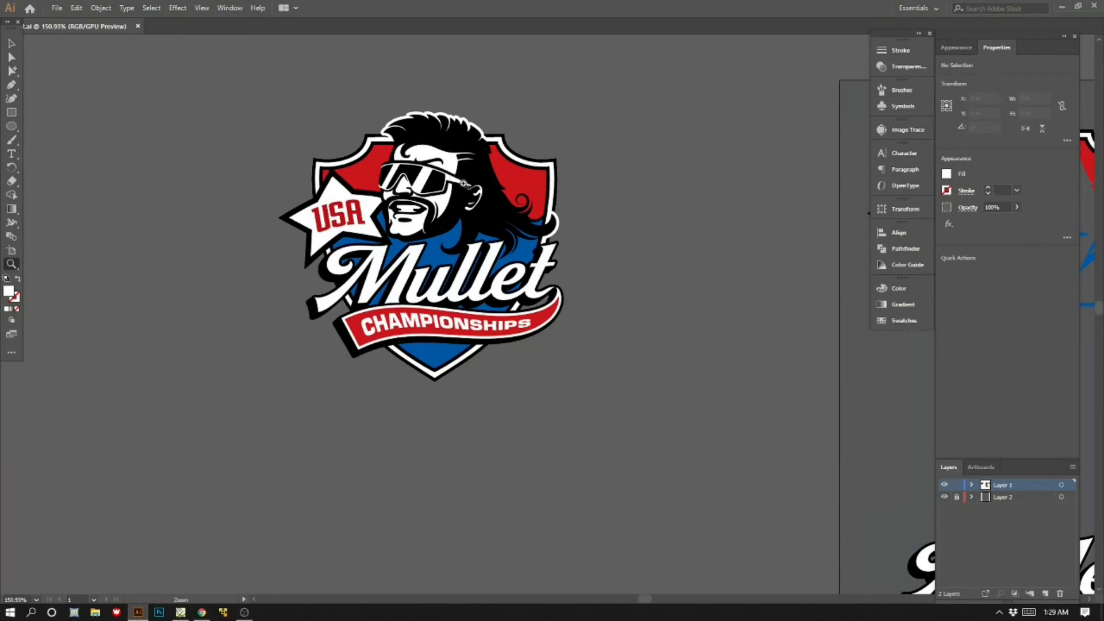
# Examine the assembled Mullet Championships logo and its separated shield, head, lettering and banner pieces on the artboard.
pyautogui.click(12, 44)
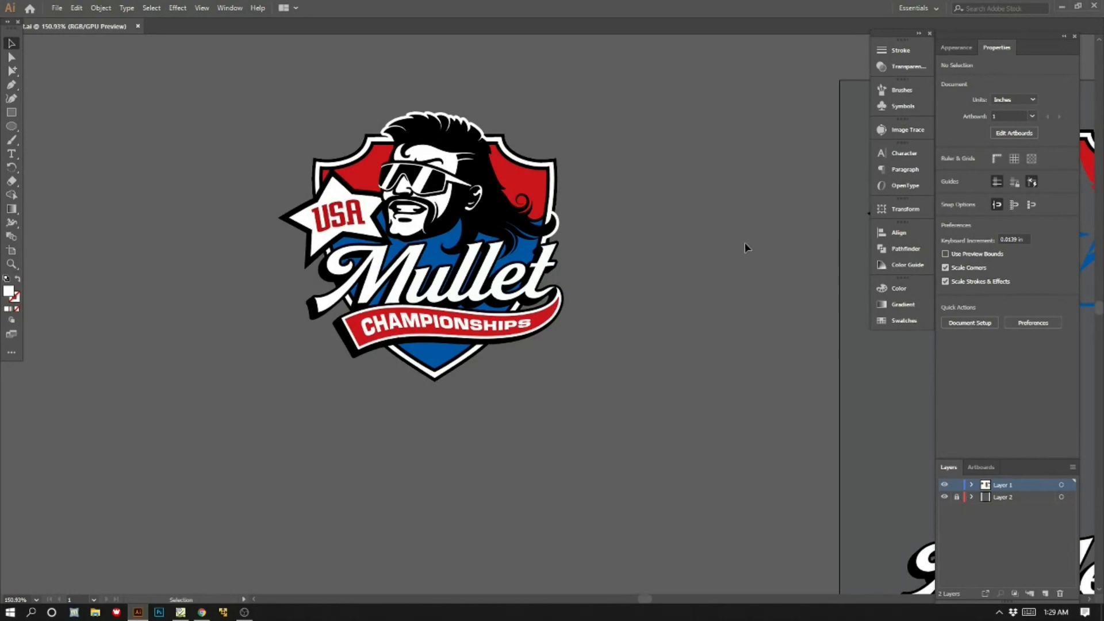
pyautogui.moveTo(752, 238); pyautogui.dragTo(297, 212)
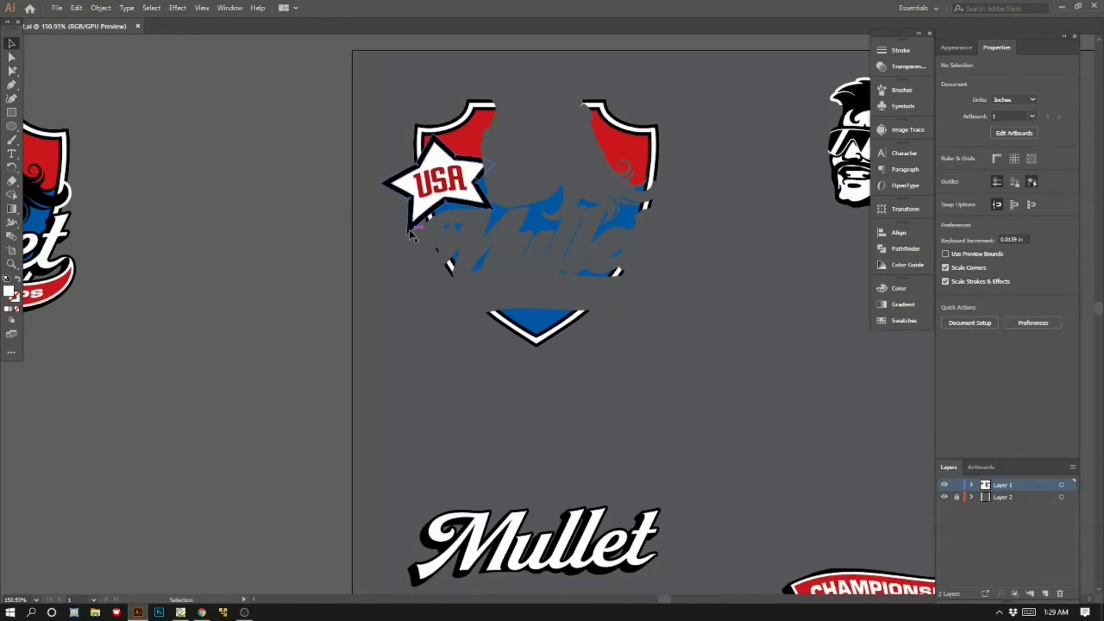
pyautogui.hotkey('ctrl', '1')
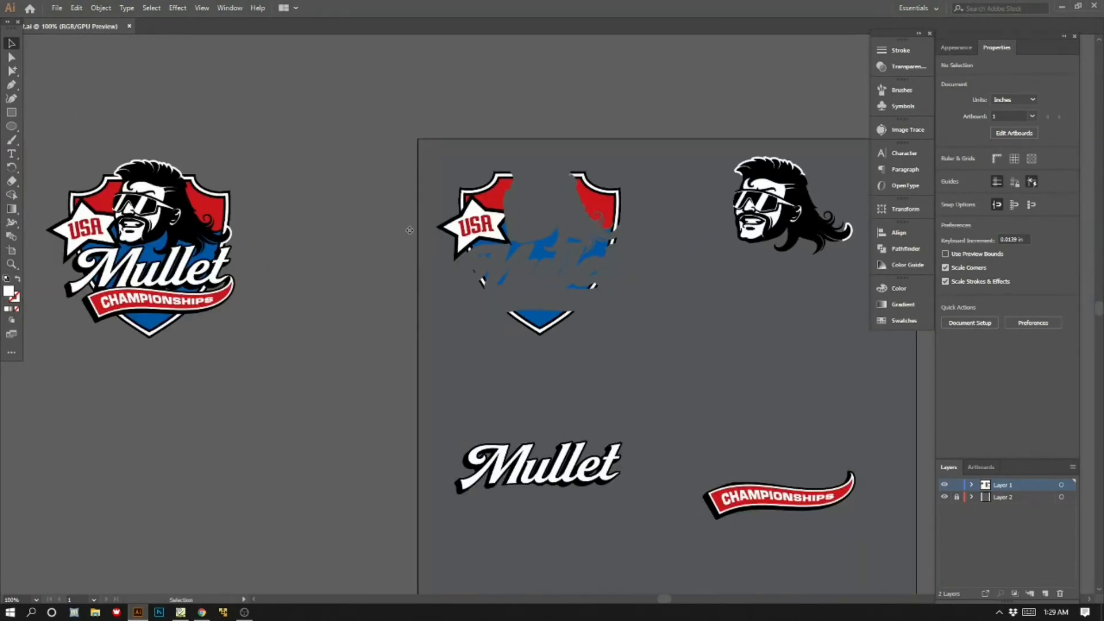
pyautogui.moveTo(645, 275); pyautogui.dragTo(534, 241)
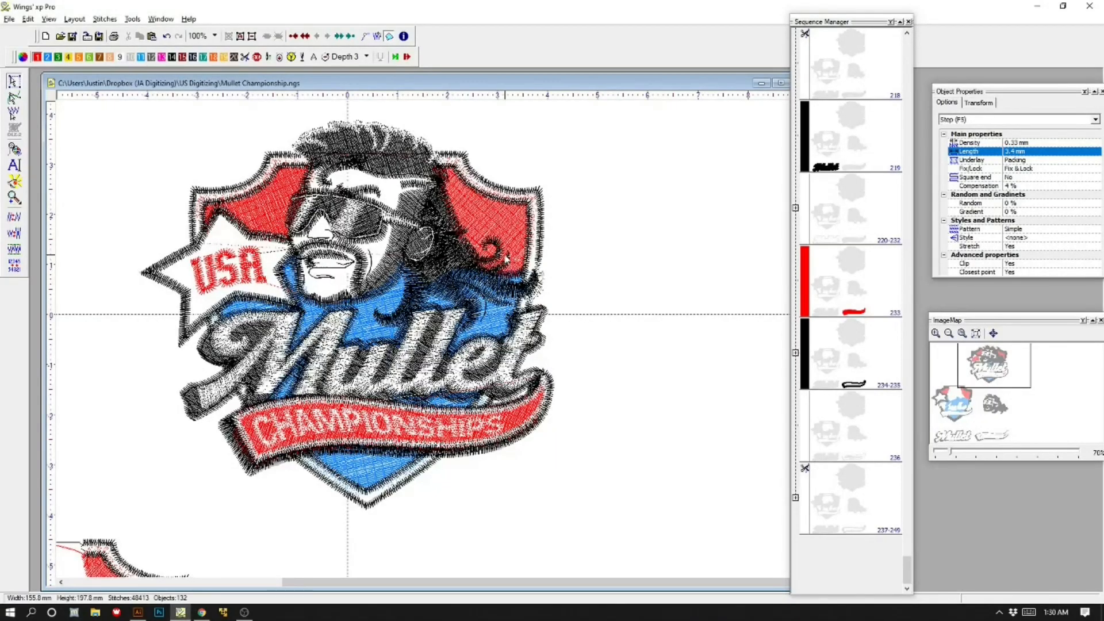
# Preview the assembled logo as realistic embroidery on fabric in Wings' xp Pro and return to the stitch view.
pyautogui.hotkey('shift', 'v')
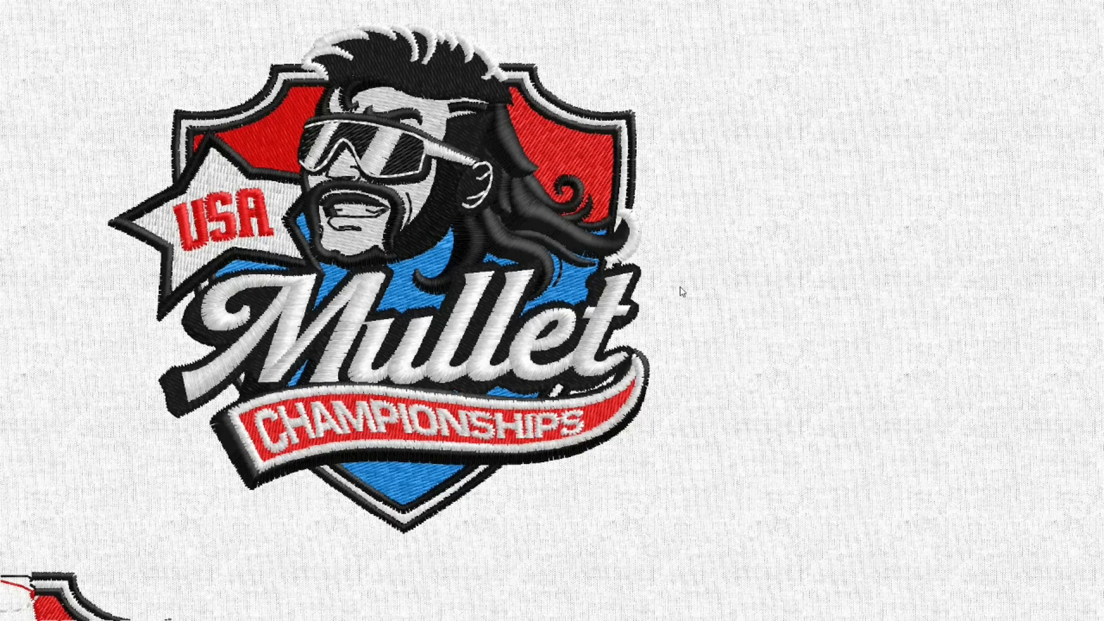
pyautogui.press('Escape')
# Examine the separately digitized shield, head, Mullet lettering and Championships banner below the assembled design.
pyautogui.moveTo(585, 318); pyautogui.dragTo(411, 450)
pyautogui.scroll(-1, 583, 317)
pyautogui.scroll(-2, 582, 319)
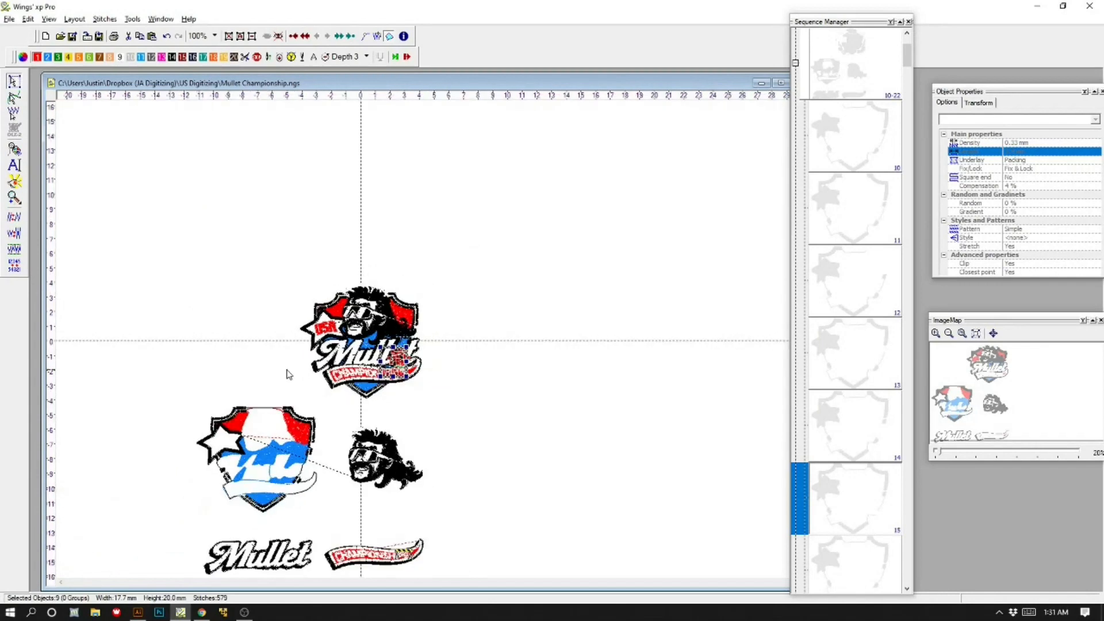
pyautogui.moveTo(67, 258); pyautogui.dragTo(511, 479)
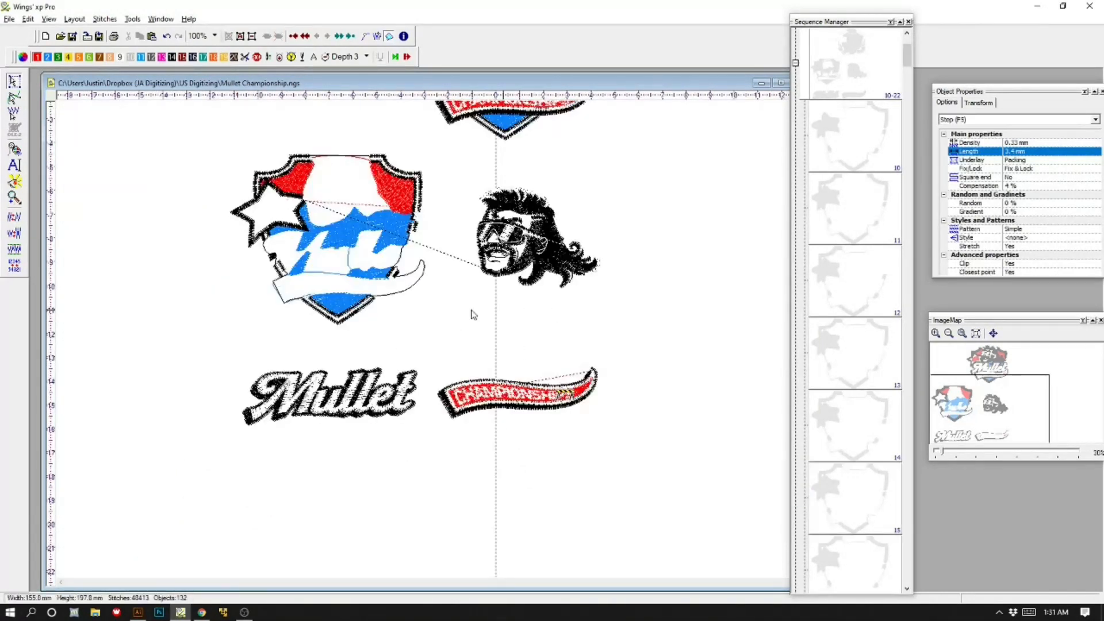
pyautogui.moveTo(139, 101); pyautogui.dragTo(677, 507)
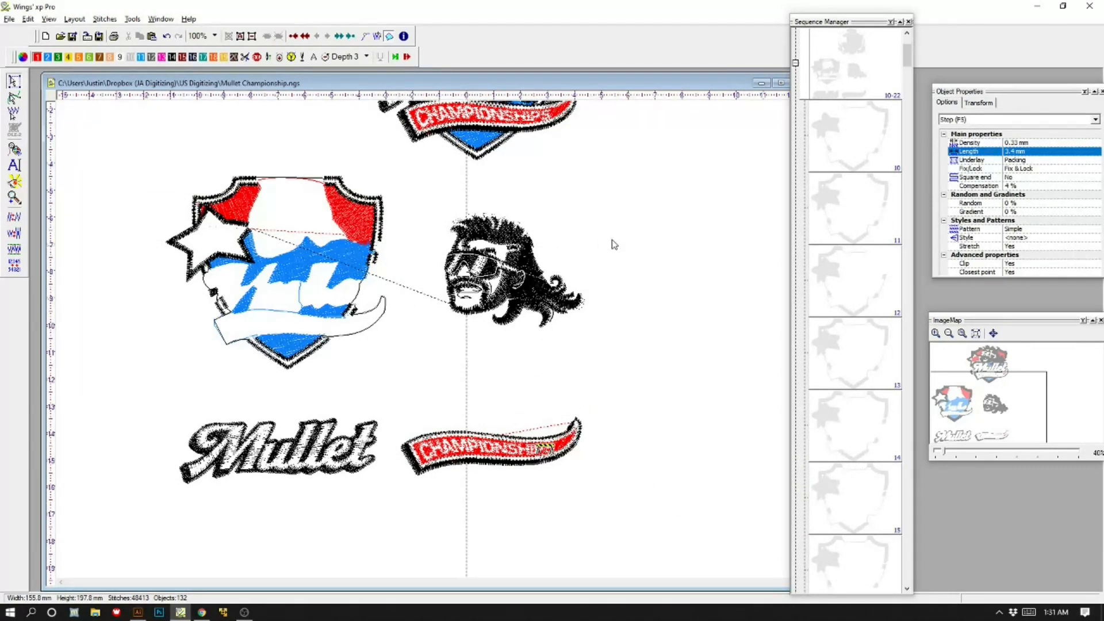
pyautogui.moveTo(557, 197); pyautogui.dragTo(573, 262)
pyautogui.scroll(-1, 572, 255)
pyautogui.press('z')
pyautogui.moveTo(142, 69); pyautogui.dragTo(578, 451)
# Switch to Illustrator, move the head off the assembled logo to inspect the shield beneath it, and undo the move.
pyautogui.hotkey('alt', 'Tab')
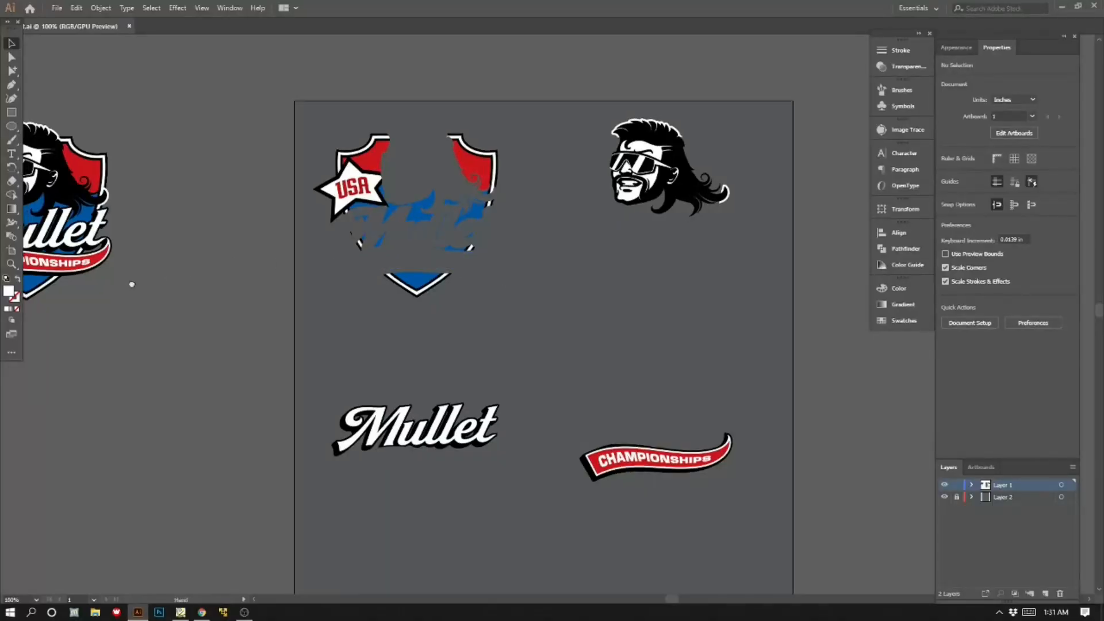
pyautogui.moveTo(131, 284); pyautogui.dragTo(331, 291)
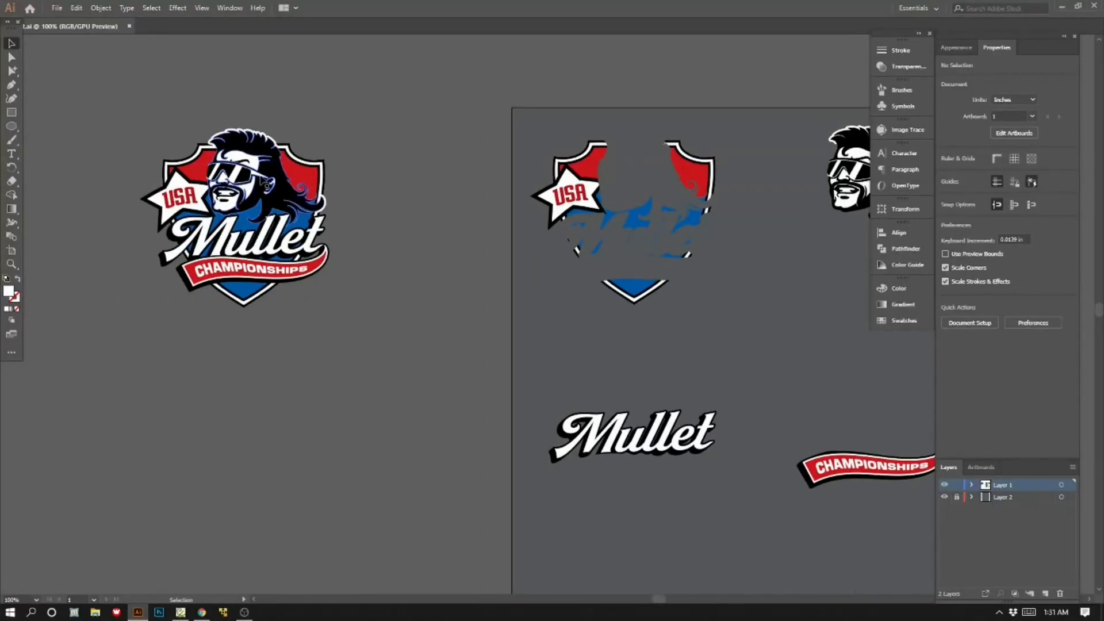
pyautogui.moveTo(259, 185)
pyautogui.mouseDown()
pyautogui.moveTo(276, 173)
pyautogui.moveTo(429, 169)
pyautogui.moveTo(261, 195)
pyautogui.mouseUp()
pyautogui.click(365, 166)
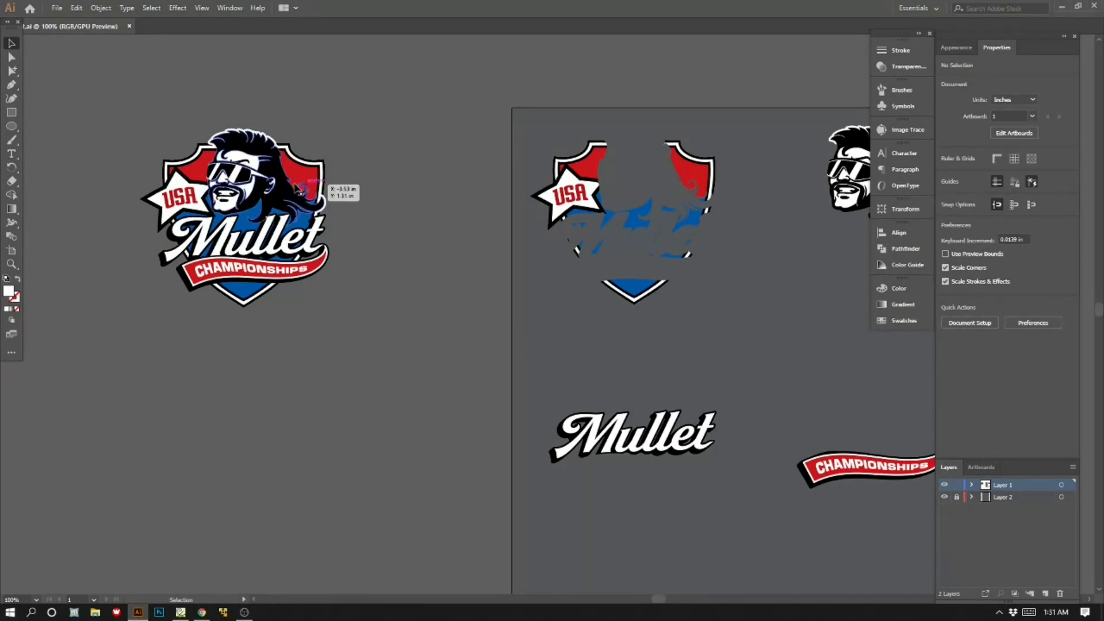
pyautogui.moveTo(232, 175); pyautogui.dragTo(456, 163)
pyautogui.click(247, 174)
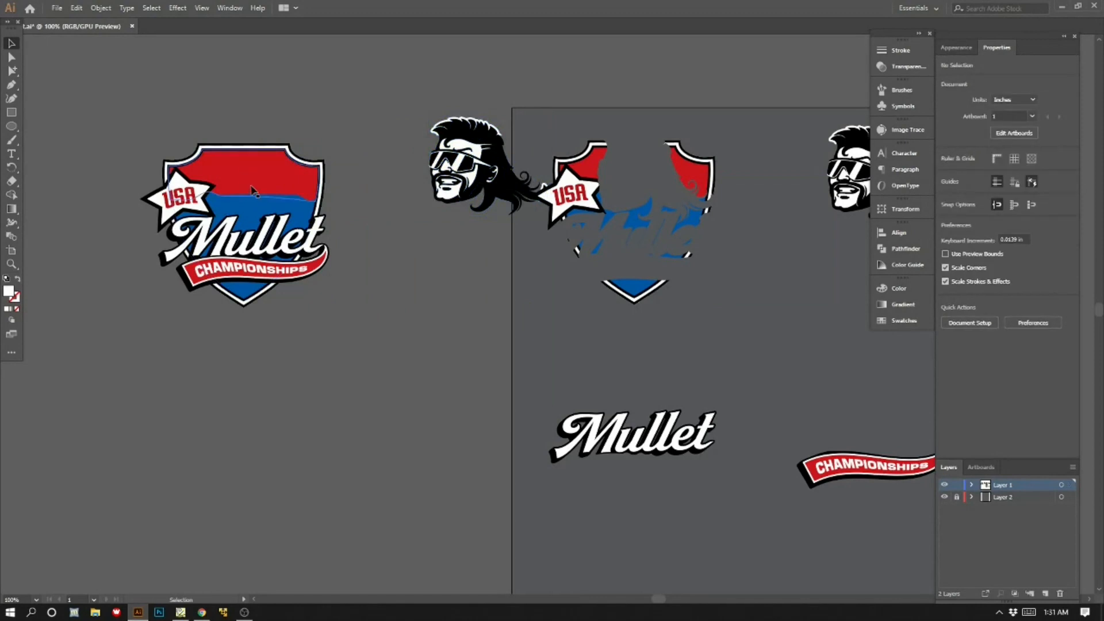
pyautogui.keyDown('shift'); pyautogui.click(242, 214); pyautogui.keyUp('shift')
pyautogui.click(373, 246)
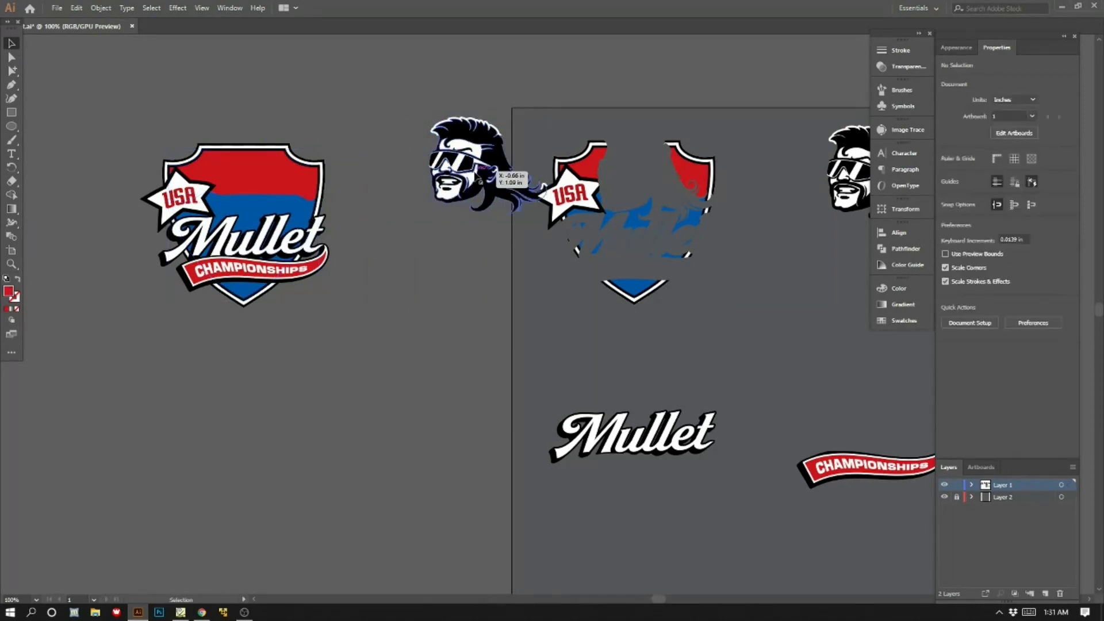
pyautogui.hotkey('ctrl', 'z')
# Move the white "ullet" letters of the assembled logo off their black backing and undo the move.
pyautogui.click(470, 280)
pyautogui.moveTo(241, 246); pyautogui.dragTo(390, 246)
pyautogui.moveTo(276, 247); pyautogui.dragTo(388, 248)
pyautogui.hotkey('ctrl', 'z')
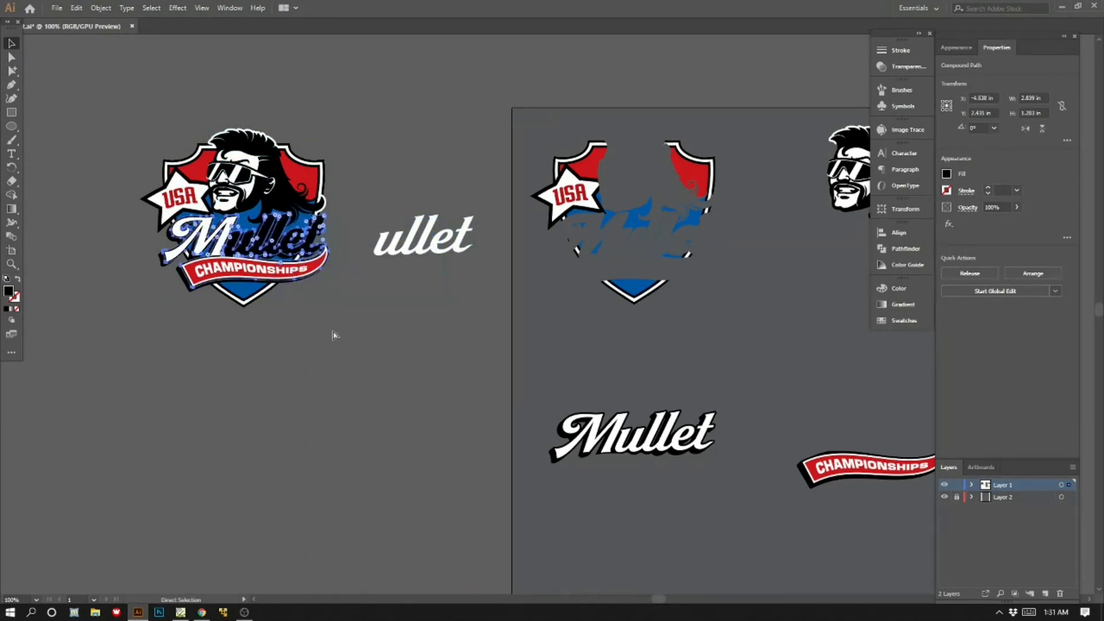
pyautogui.hotkey('ctrl', 'z')
pyautogui.rightClick(409, 308)
pyautogui.click(150, 135)
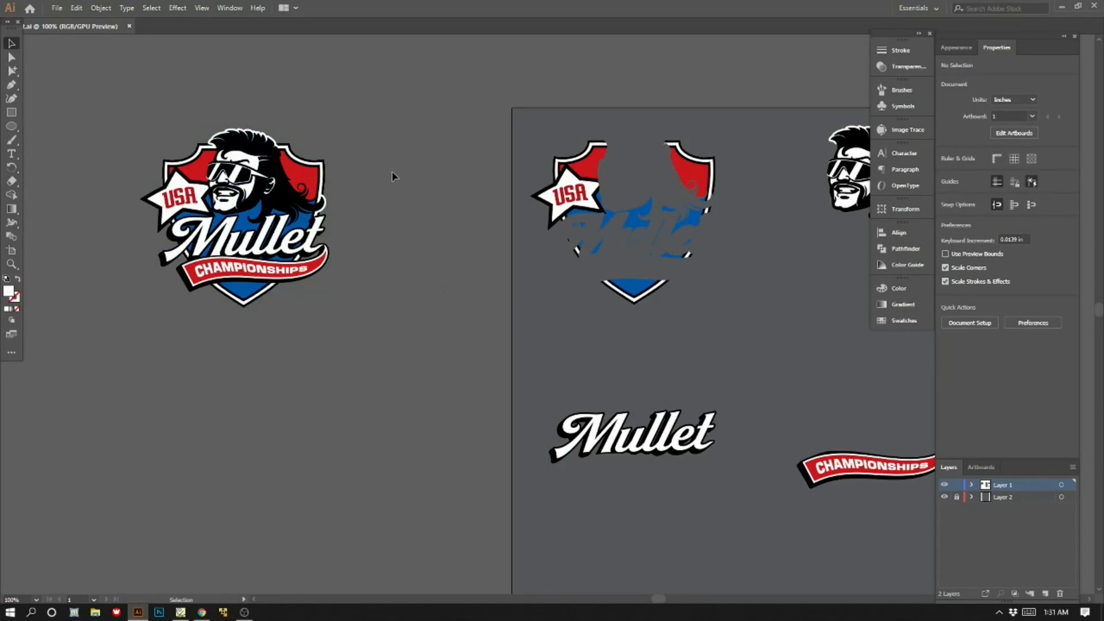
# Switch to Wings' xp Pro and examine the assembled design's stitches and its object sequence up close.
pyautogui.hotkey('alt', 'Tab')
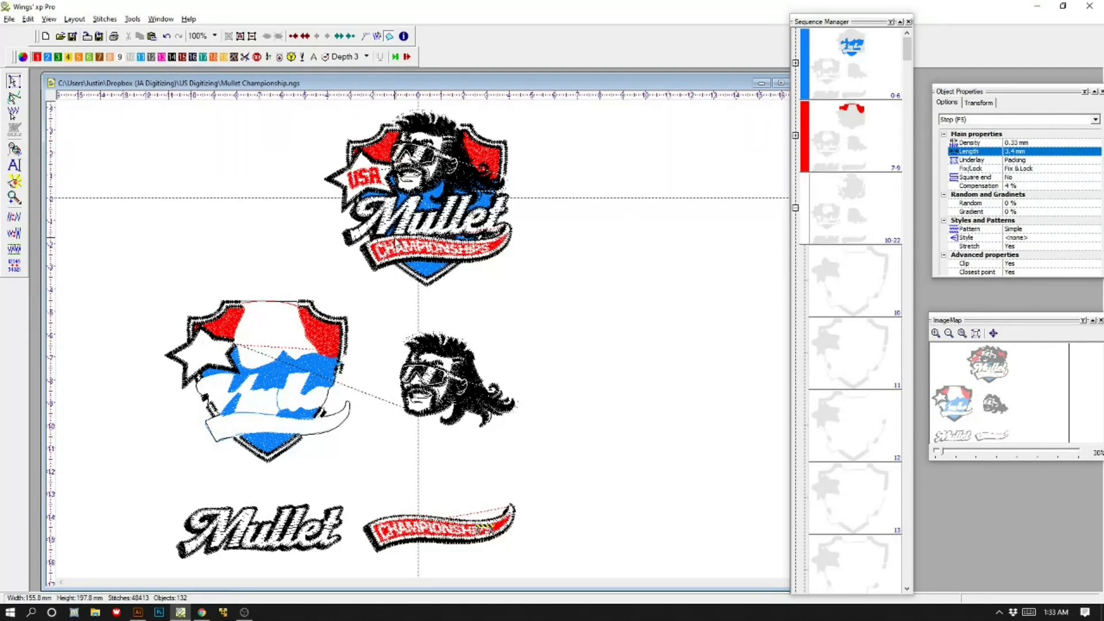
pyautogui.click(398, 244)
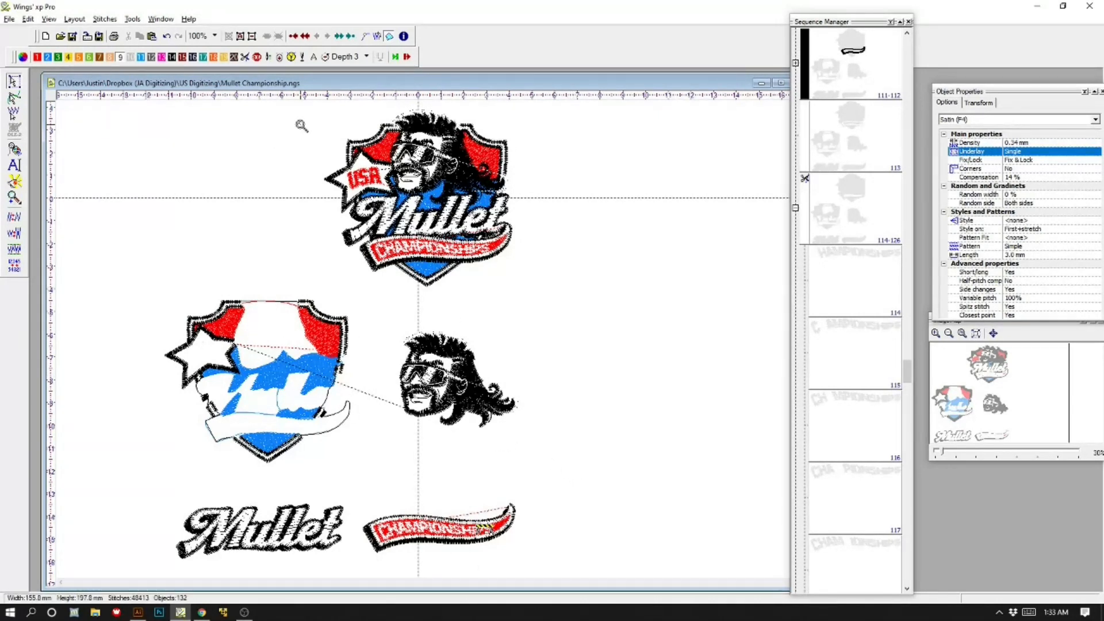
pyautogui.moveTo(315, 128); pyautogui.dragTo(636, 332)
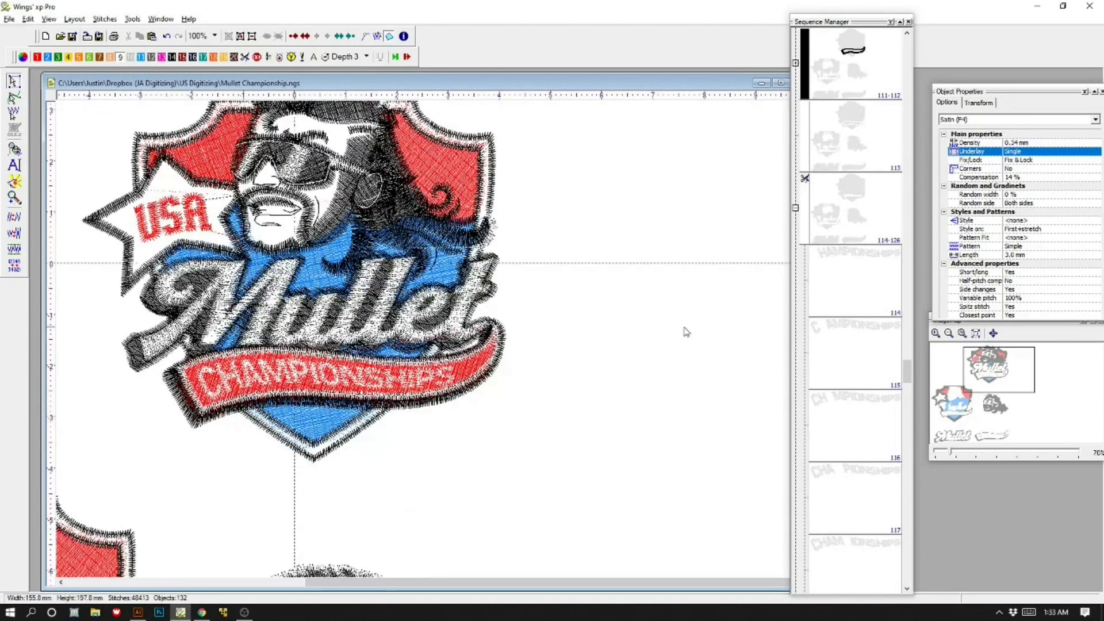
pyautogui.press('Tab')
pyautogui.press('Tab')
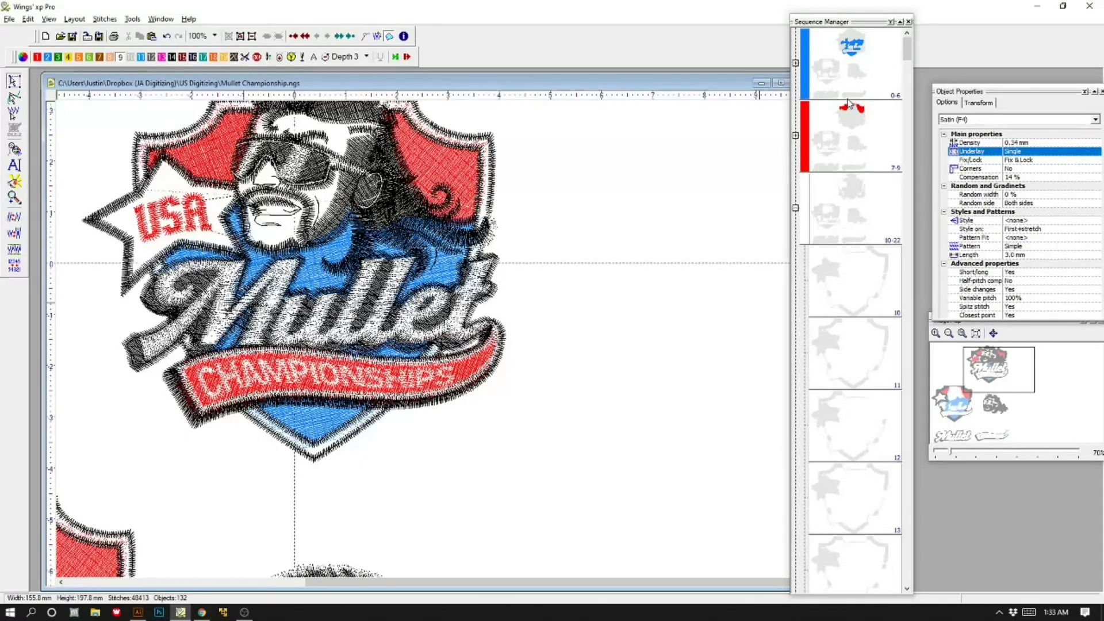
# Collapse the white object group 10-22 in the sequence and inspect the Championships banner's red fill in the assembled design.
pyautogui.click(796, 208)
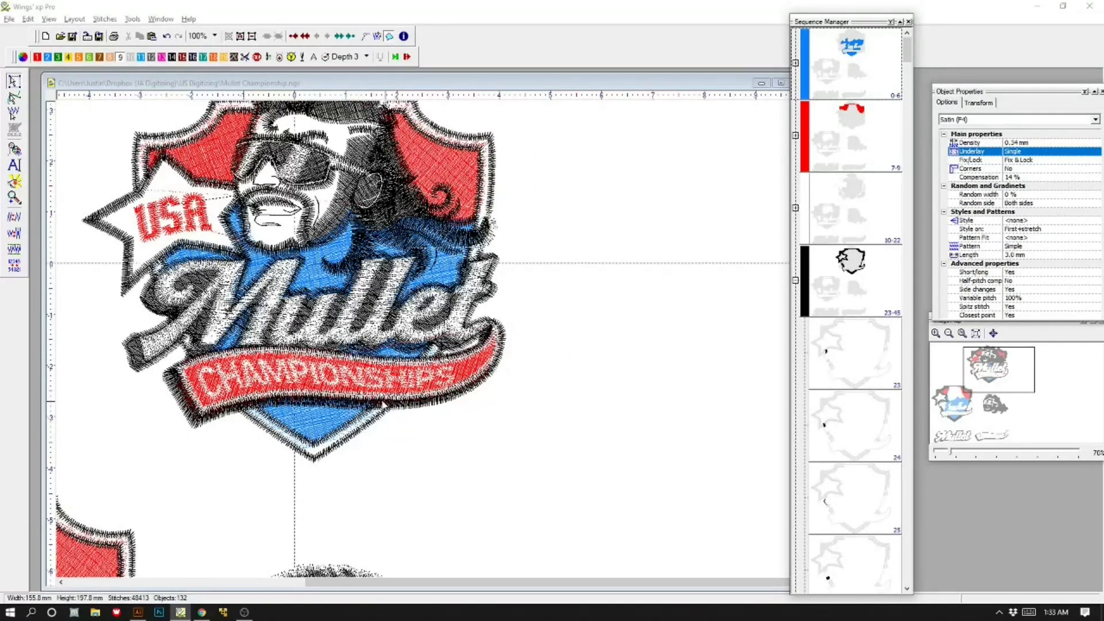
pyautogui.click(200, 388)
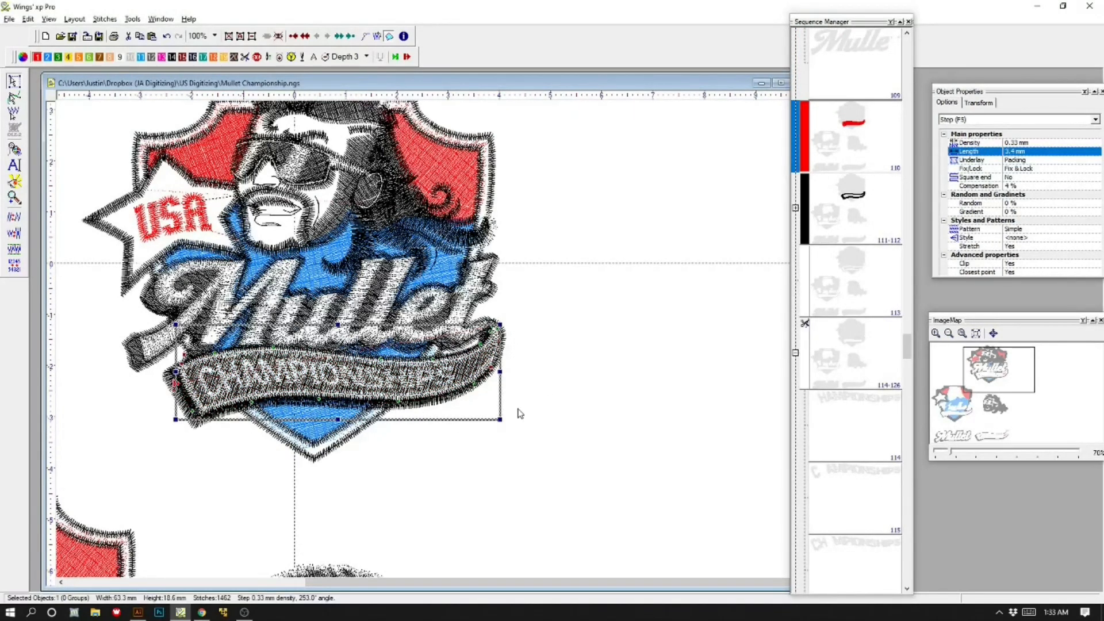
pyautogui.click(469, 402)
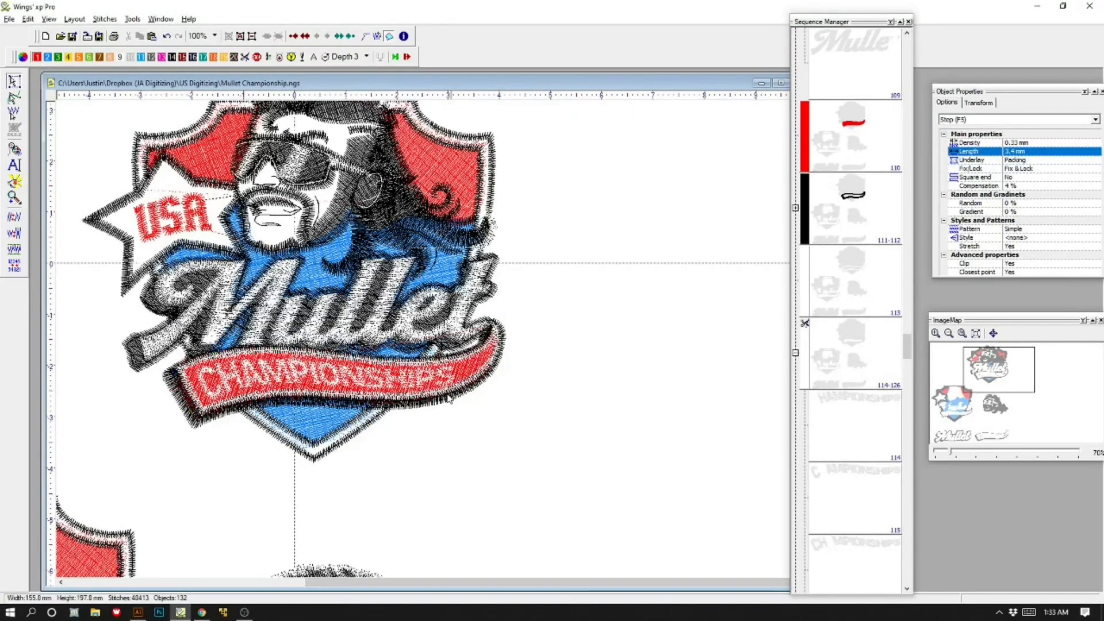
pyautogui.scroll(-3, 510, 375)
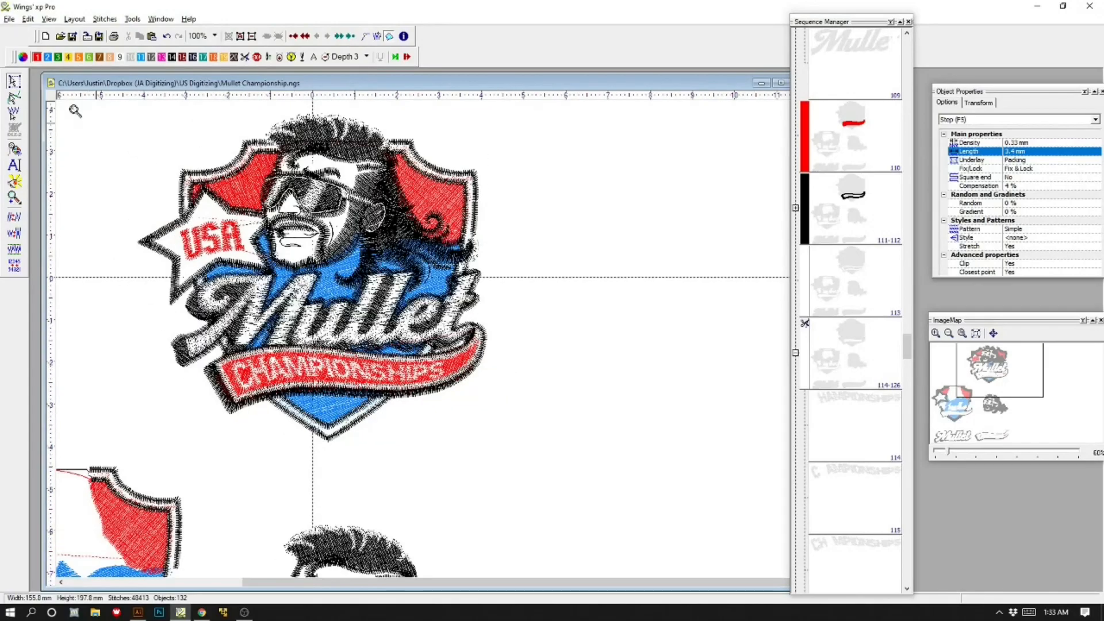
pyautogui.scroll(4, 512, 376)
# Switch to Illustrator and compare the shield's knocked-out areas with the overlapping artwork of the assembled logo.
pyautogui.hotkey('alt', 'Tab')
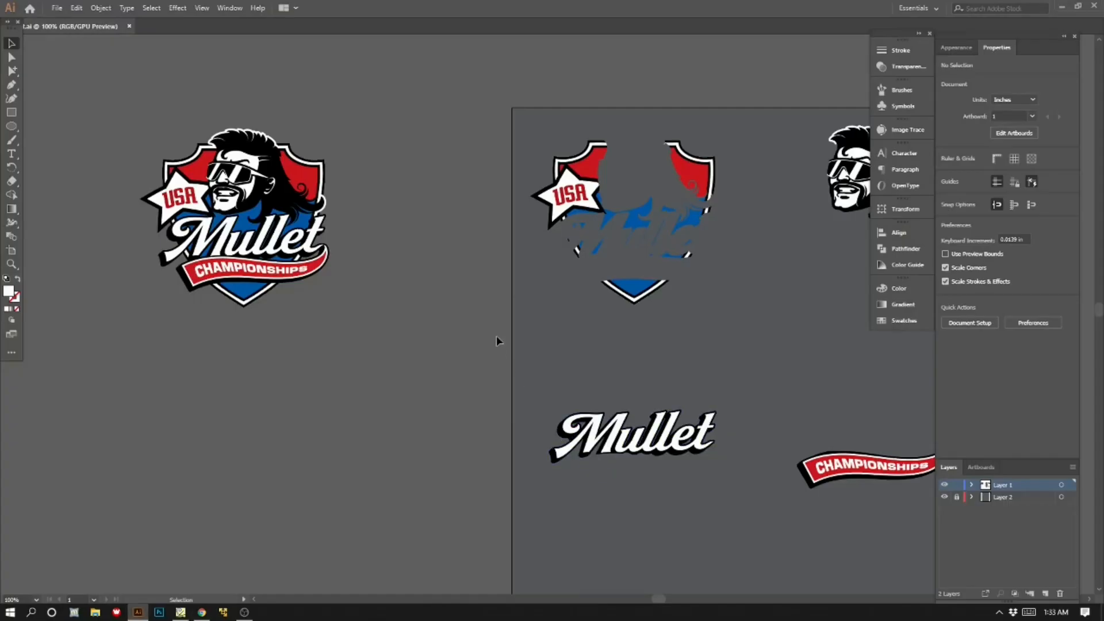
pyautogui.moveTo(761, 270); pyautogui.dragTo(628, 231)
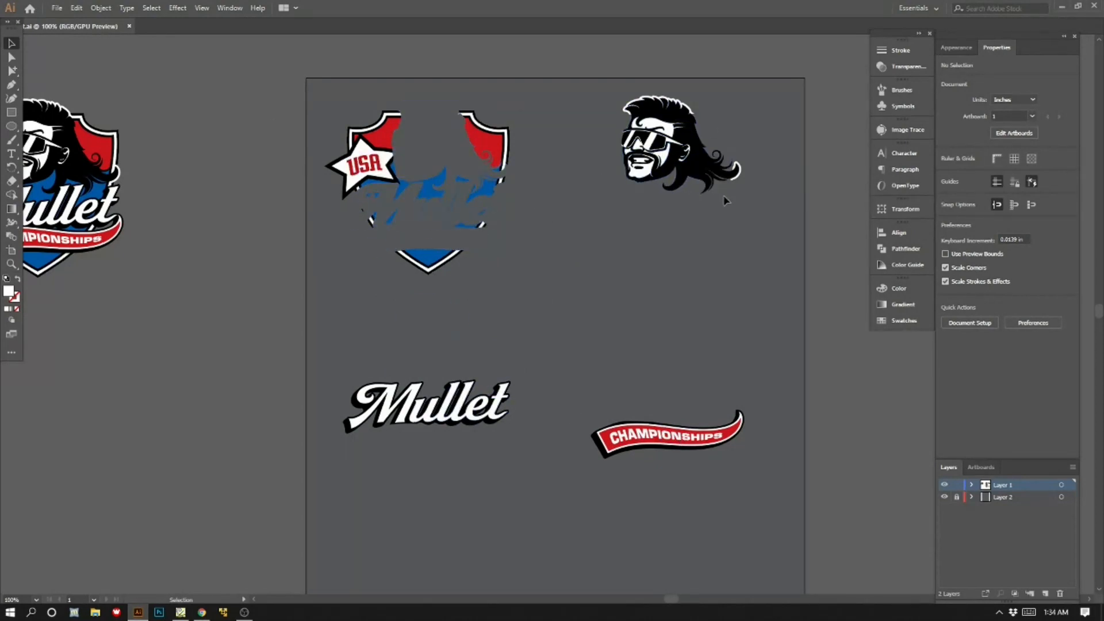
pyautogui.press('z')
pyautogui.moveTo(311, 103); pyautogui.dragTo(450, 186)
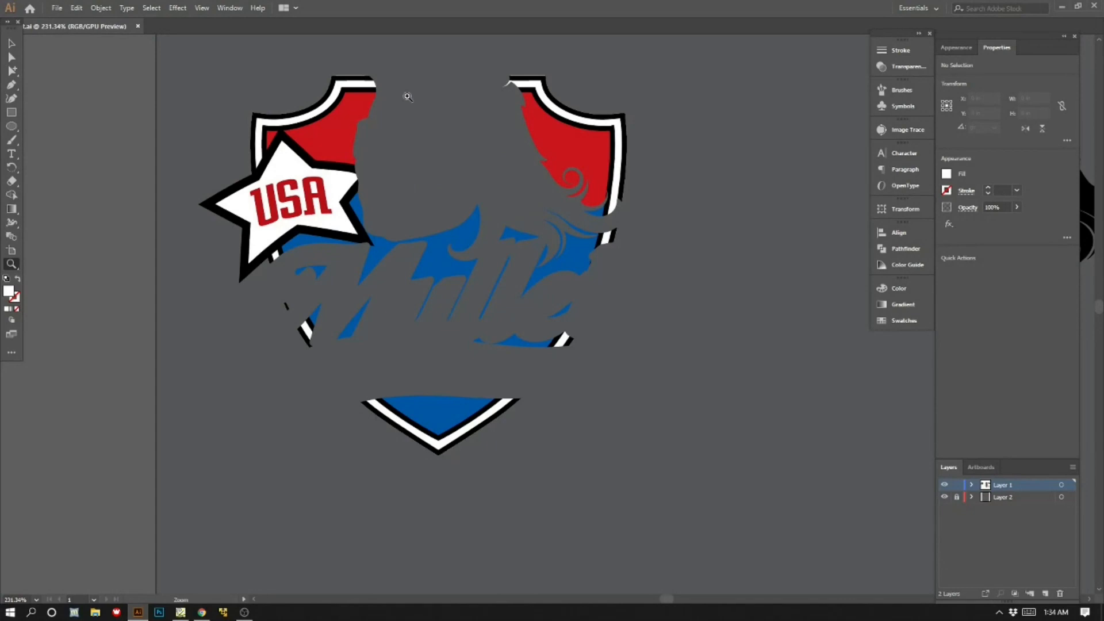
pyautogui.click(12, 44)
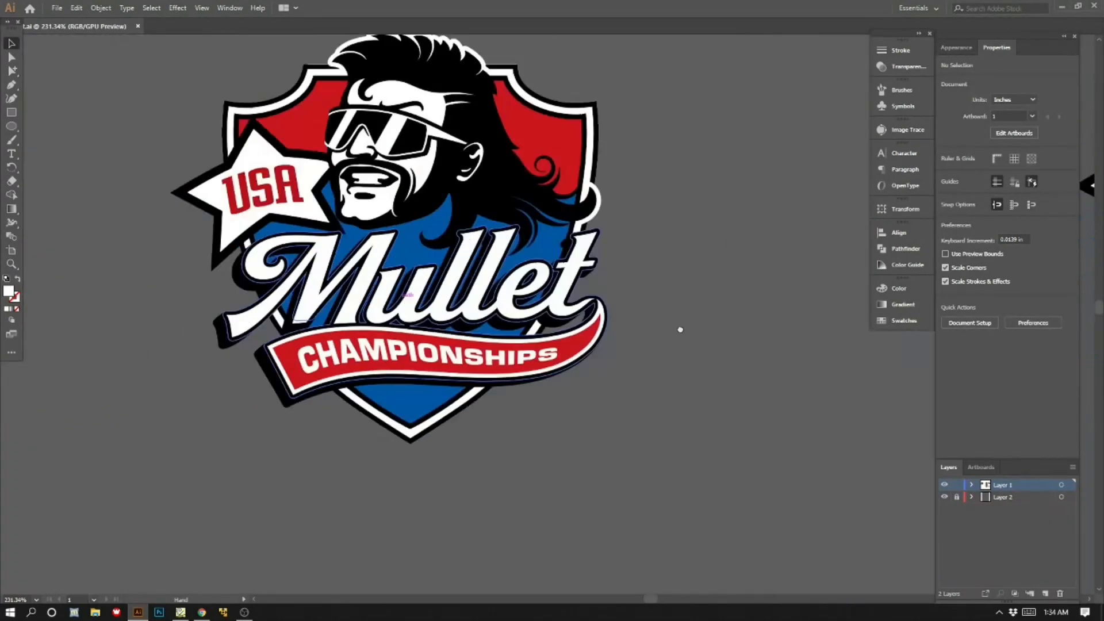
pyautogui.hotkey('ctrl', '-')
pyautogui.hotkey('ctrl', '-')
pyautogui.hotkey('ctrl', '-')
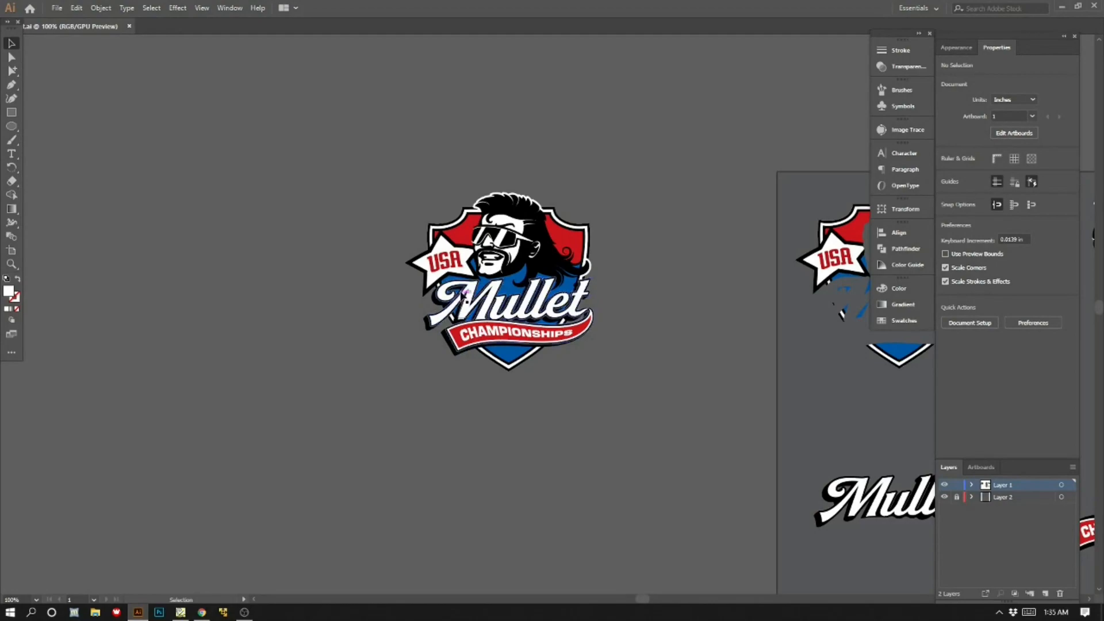
# Switch to Wings' xp Pro and examine the stitched Mullet lettering and Championships banner, checking them against the Illustrator artwork.
pyautogui.hotkey('alt', 'Tab')
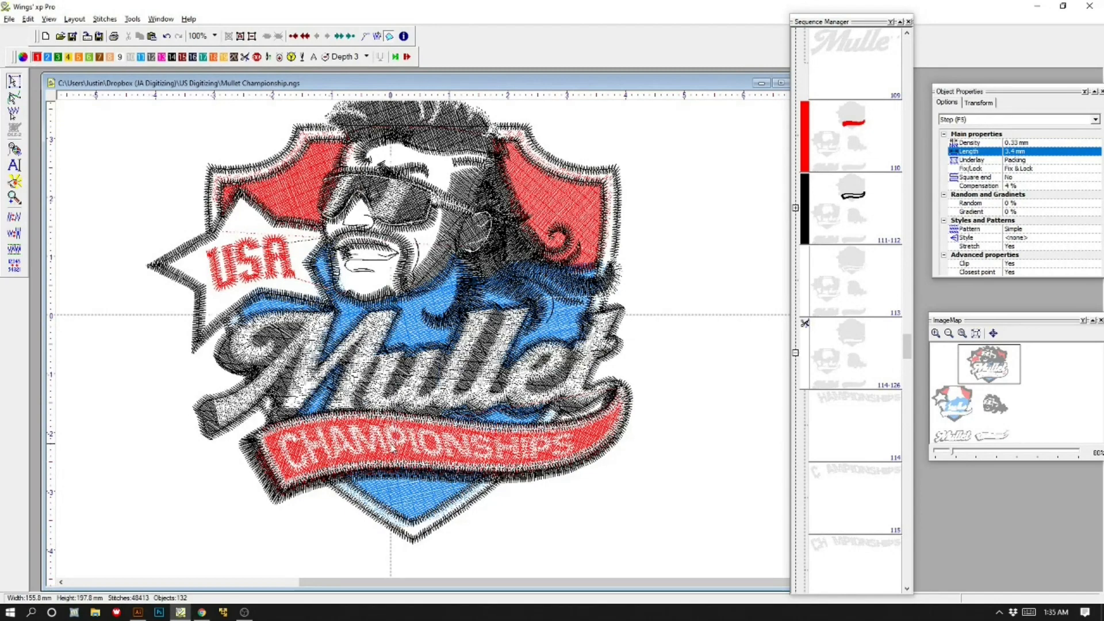
pyautogui.scroll(-4, 400, 460)
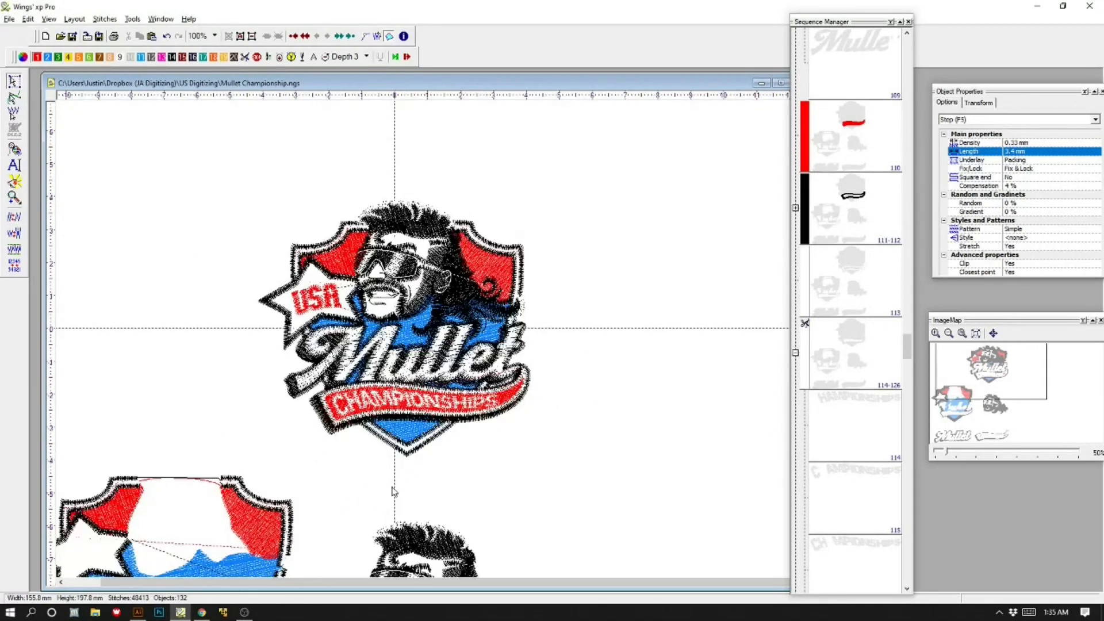
pyautogui.moveTo(247, 325); pyautogui.dragTo(604, 443)
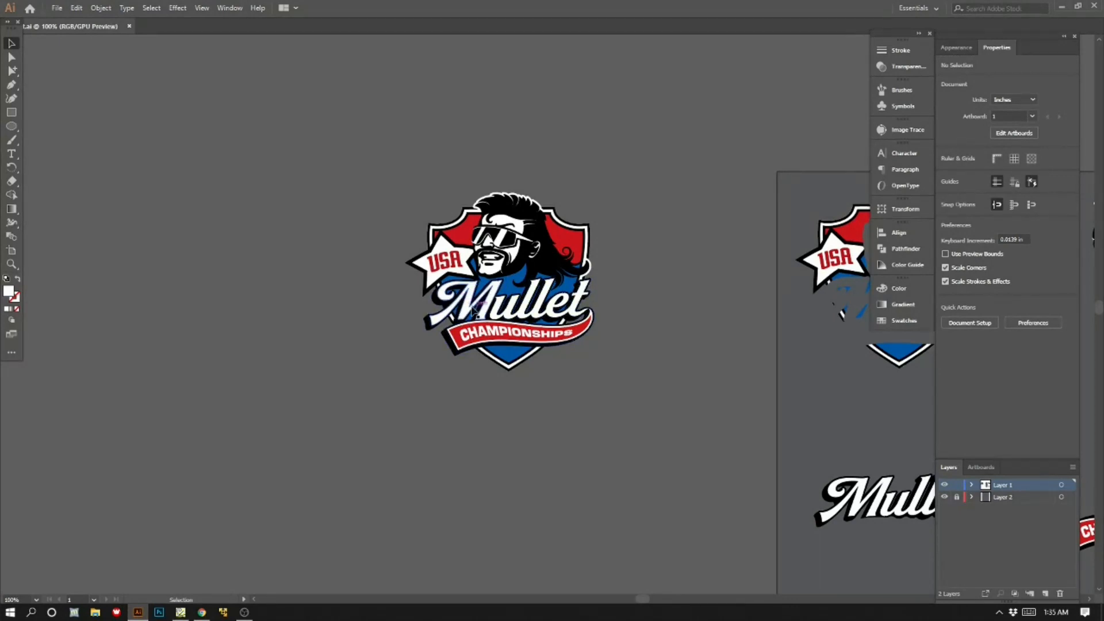
pyautogui.hotkey('alt', 'Tab')
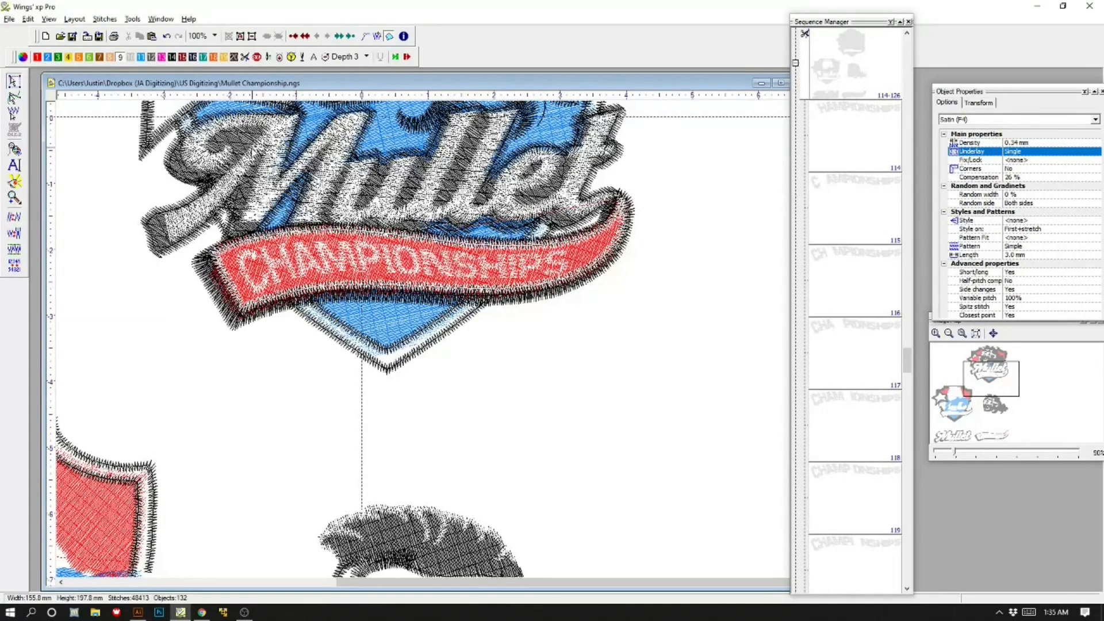
# Inspect the black backing of the Mullet lettering and preview the assembled design as realistic embroidery on fabric.
pyautogui.click(246, 187)
pyautogui.click(192, 316)
pyautogui.hotkey('shift', 'z')
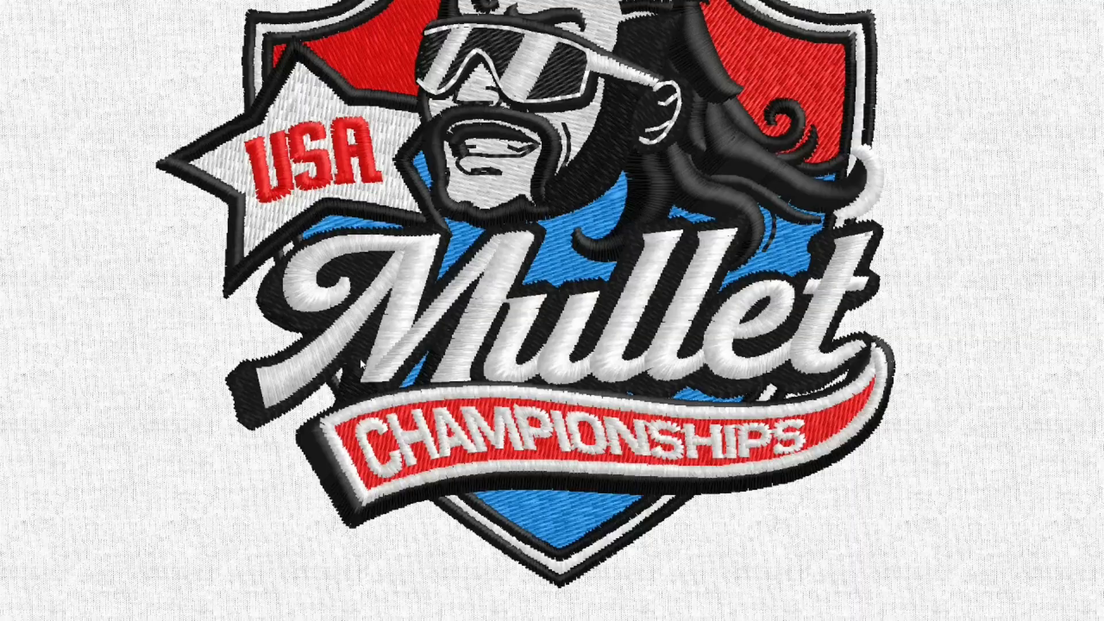
pyautogui.press('Escape')
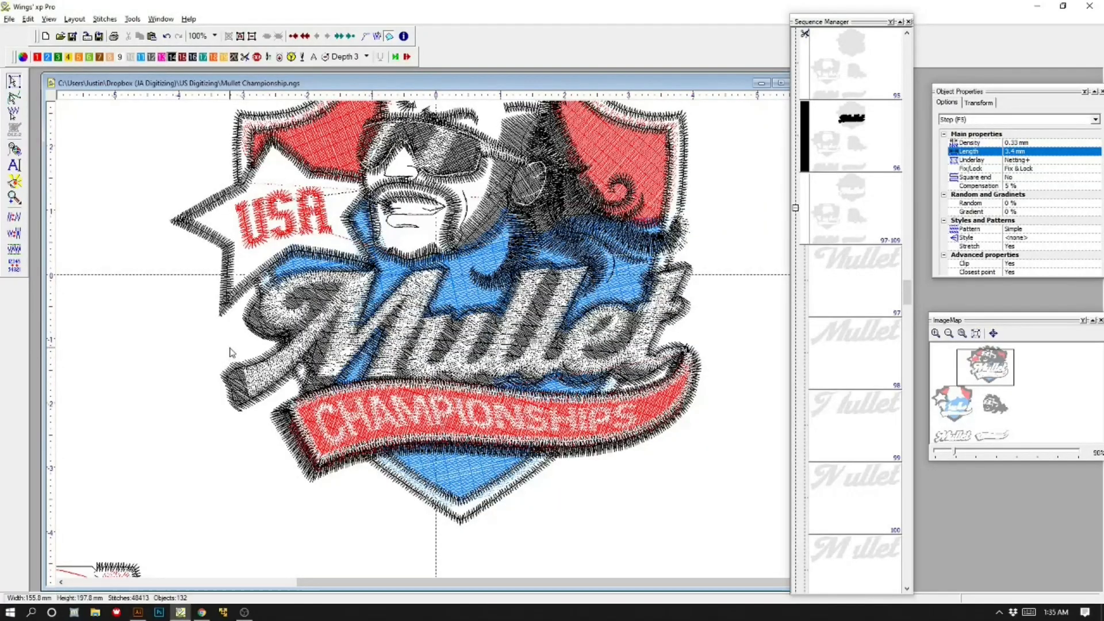
pyautogui.press('Return')
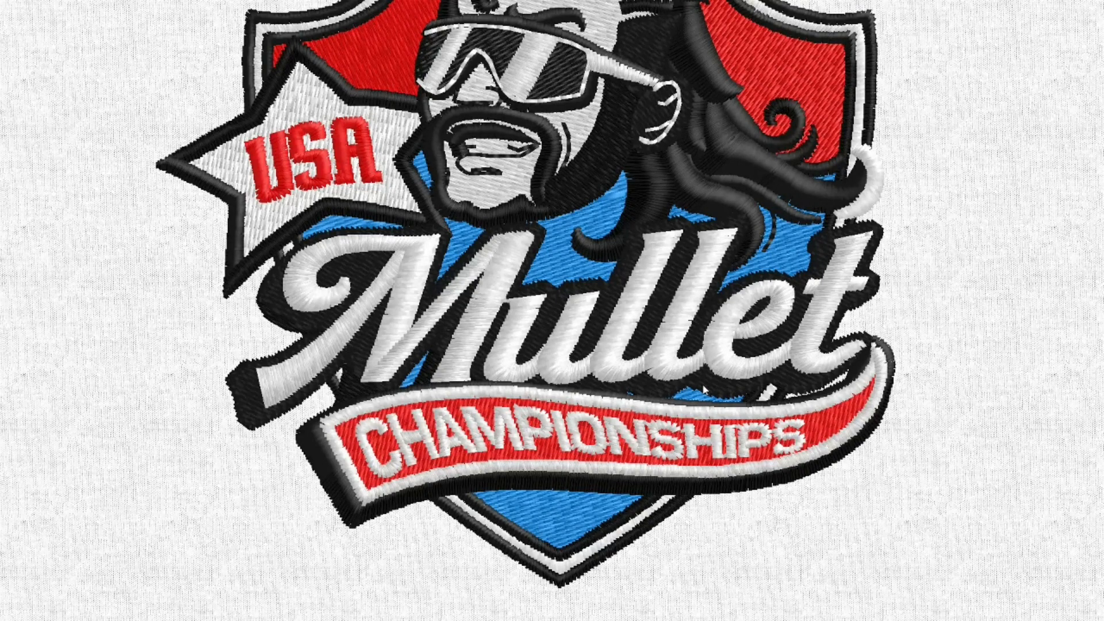
# Close the fabric preview and inspect the banner's red fill, its black satin border and the black backing of the Mullet lettering.
pyautogui.press('Escape')
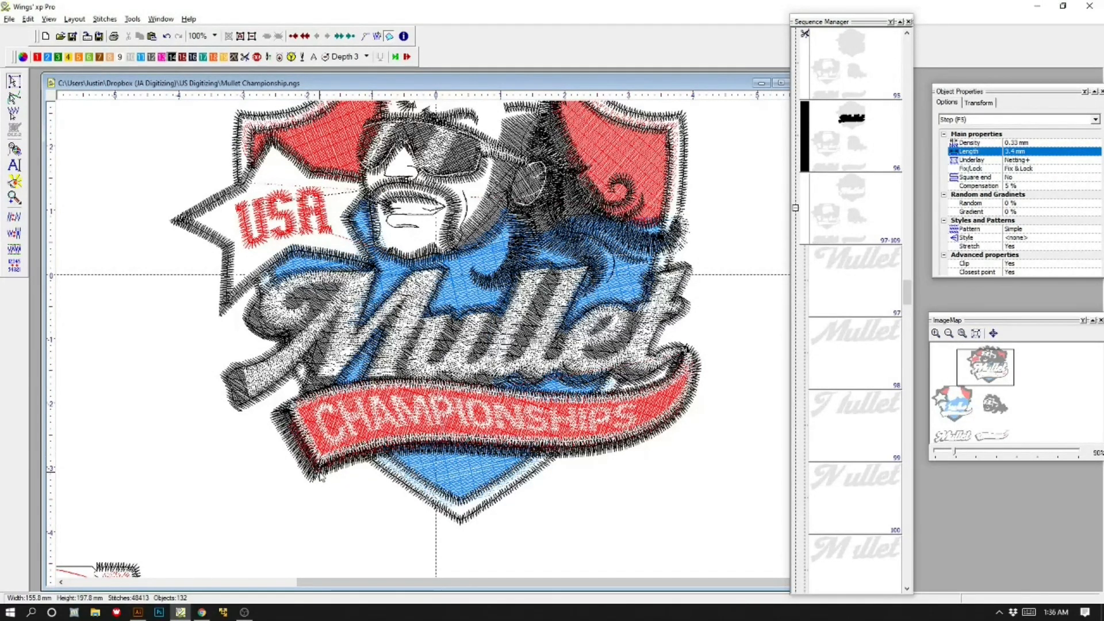
pyautogui.click(312, 426)
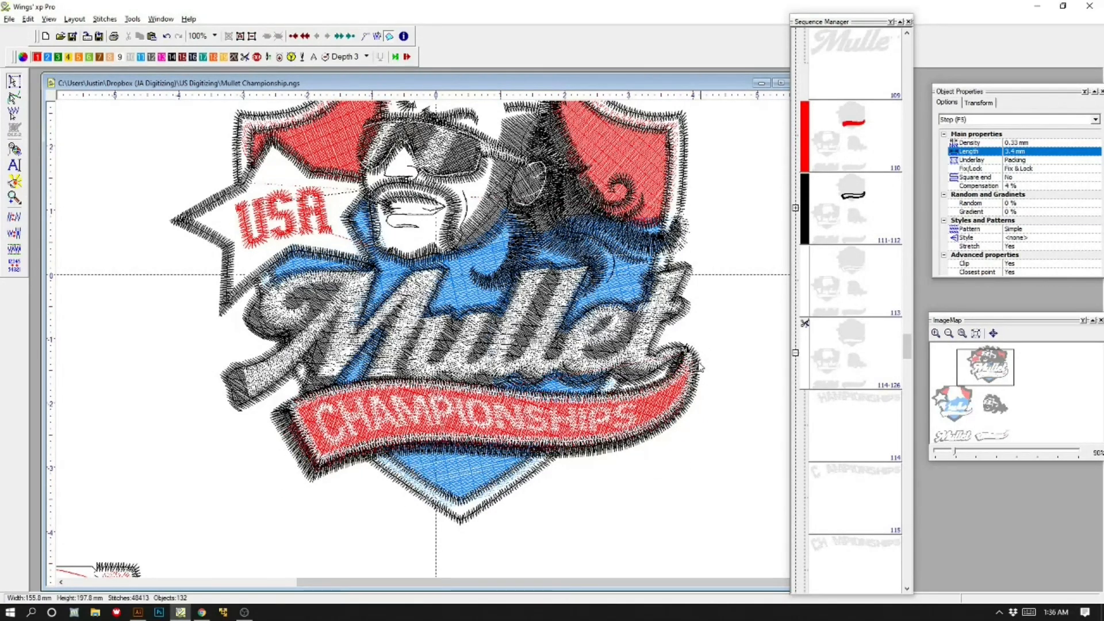
pyautogui.click(279, 417)
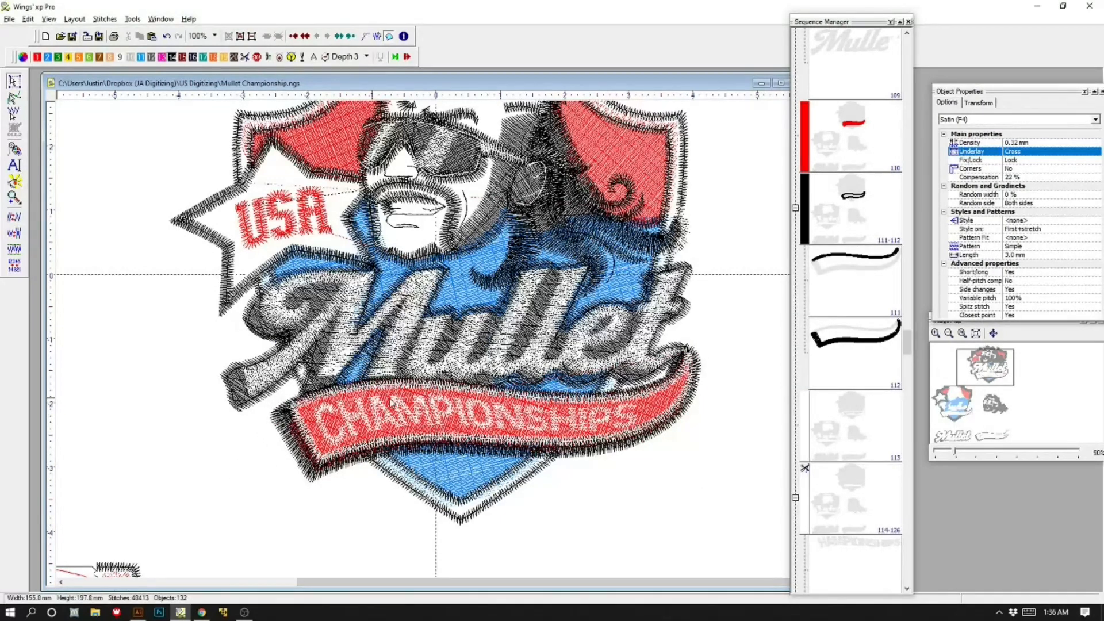
pyautogui.click(401, 359)
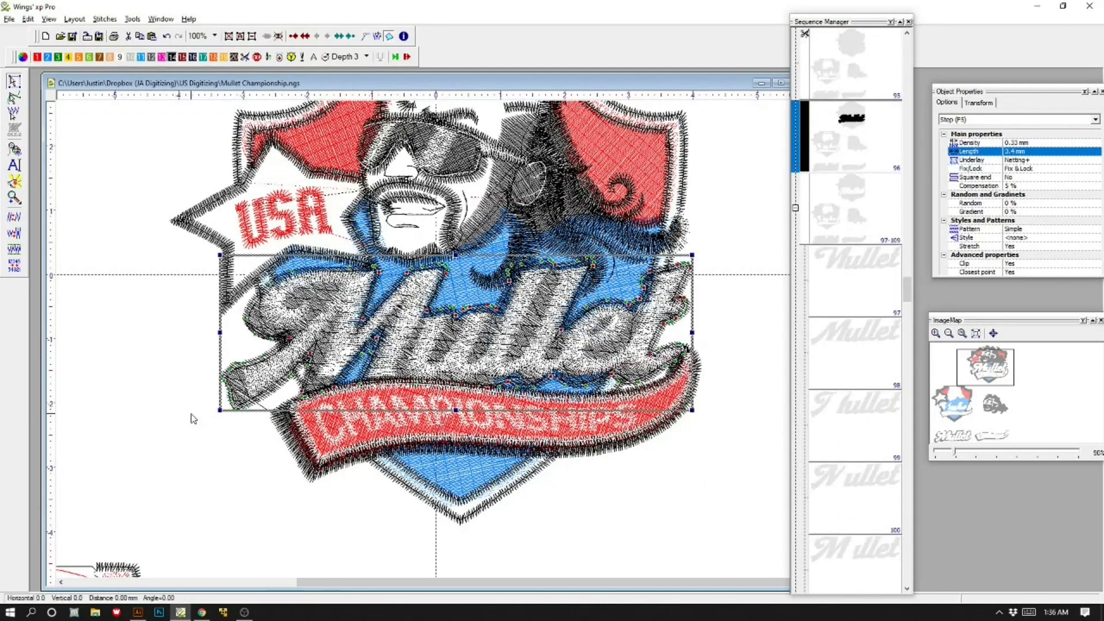
pyautogui.click(191, 415)
# Review the separated shield, head, lettering and banner components, and return to the assembled Mullet lettering and banner.
pyautogui.scroll(-5, 257, 436)
pyautogui.press('z')
pyautogui.moveTo(233, 379); pyautogui.dragTo(514, 544)
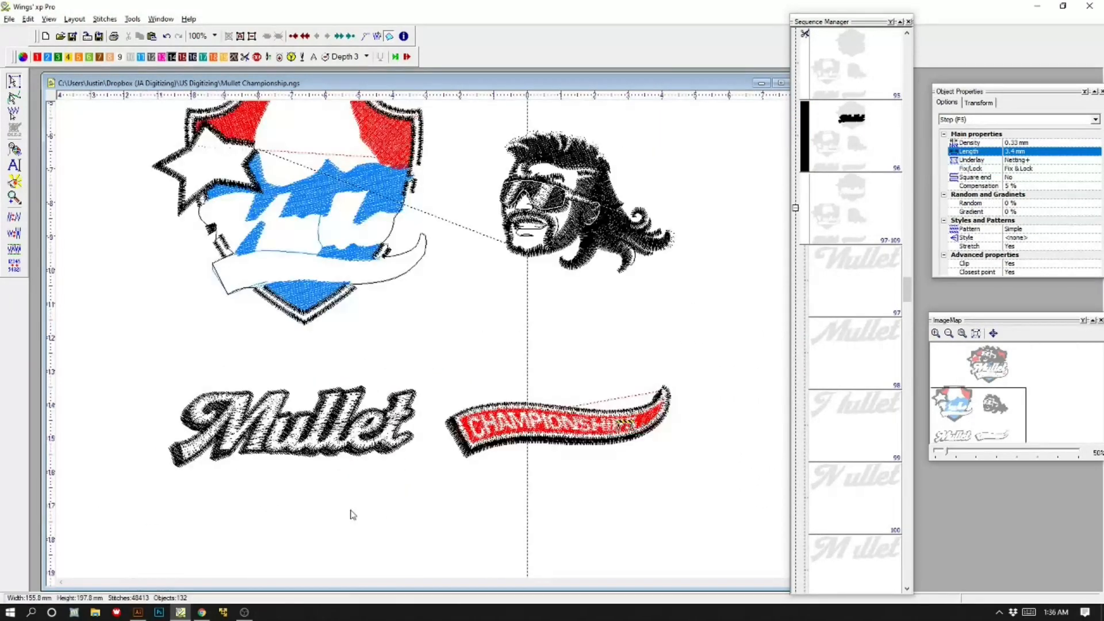
pyautogui.scroll(-2, 458, 364)
pyautogui.moveTo(387, 72); pyautogui.dragTo(570, 167)
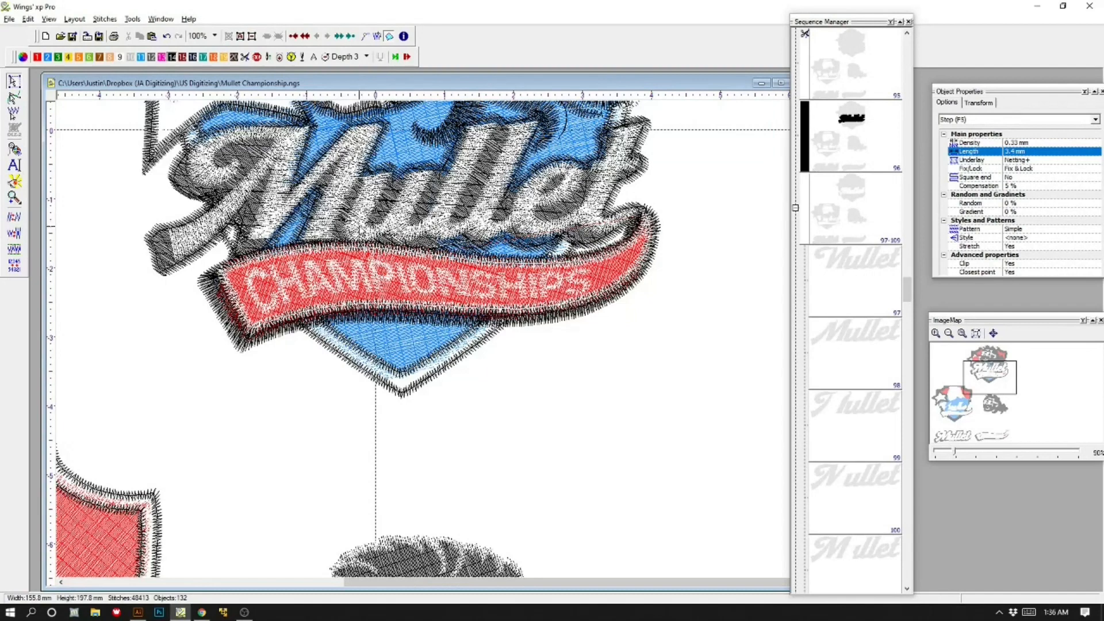
# Examine the Mullet lettering and Championships banner up close and preview them as realistic embroidery on fabric.
pyautogui.press('F3')
pyautogui.moveTo(153, 119); pyautogui.dragTo(688, 369)
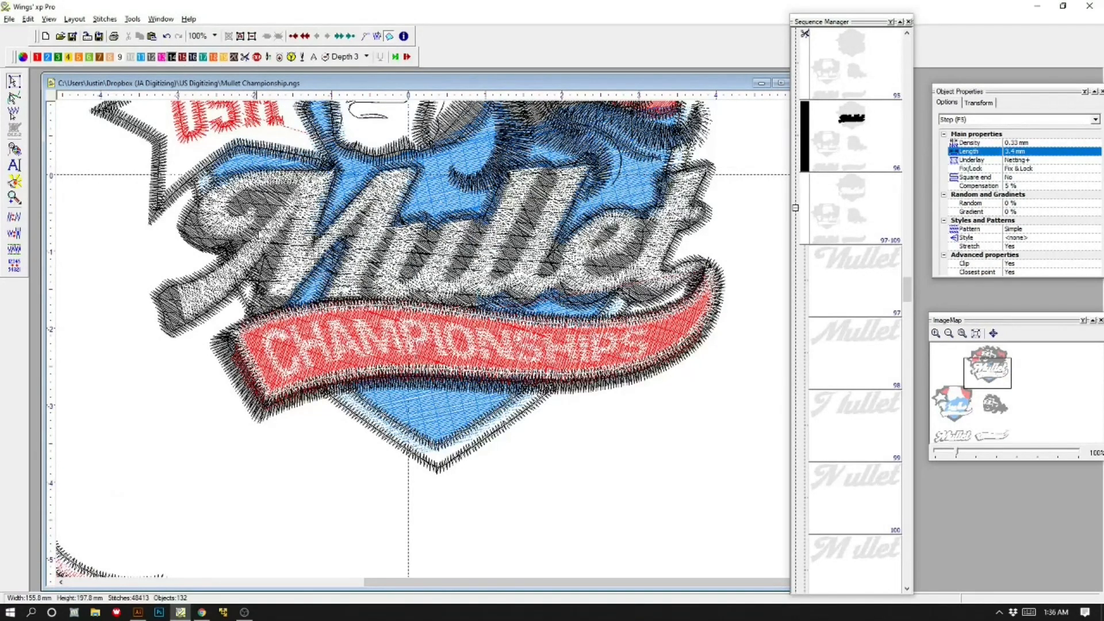
pyautogui.click(265, 212)
pyautogui.click(138, 246)
pyautogui.hotkey('shift', 'Return')
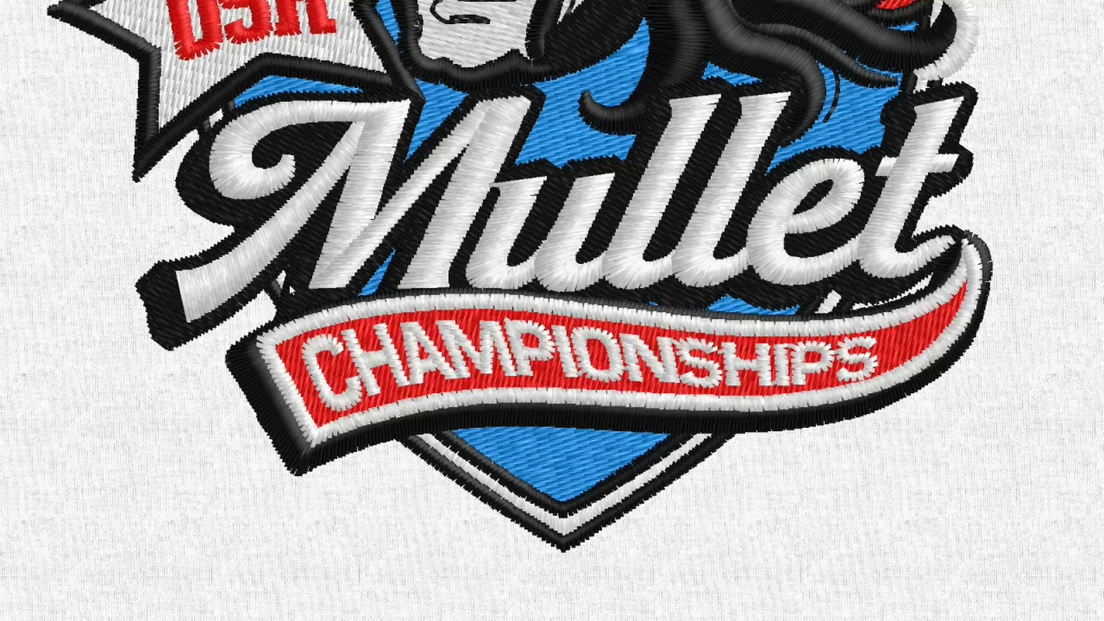
pyautogui.press('Escape')
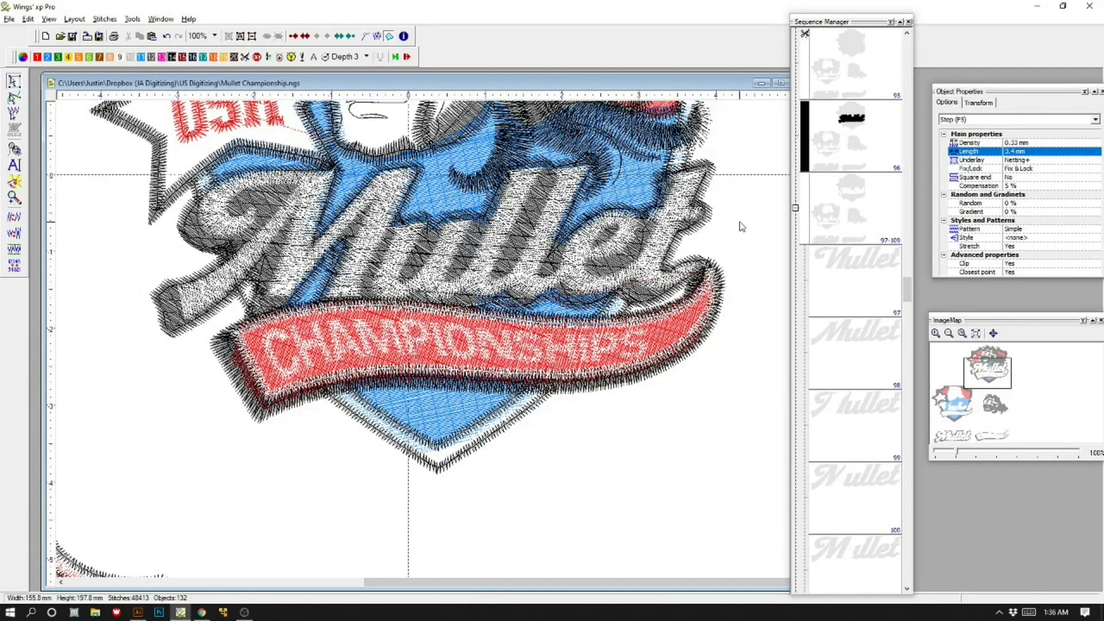
# Locate the large blue shield fill behind the Mullet lettering in the assembled design and its sequence.
pyautogui.scroll(-4, 303, 209)
pyautogui.press('z')
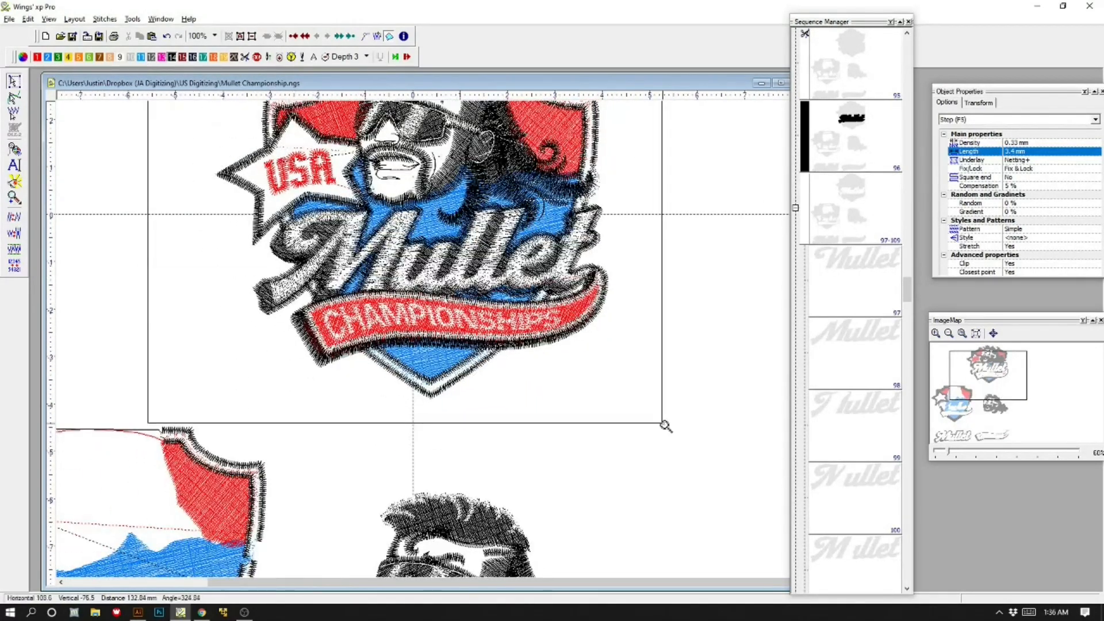
pyautogui.click(656, 417)
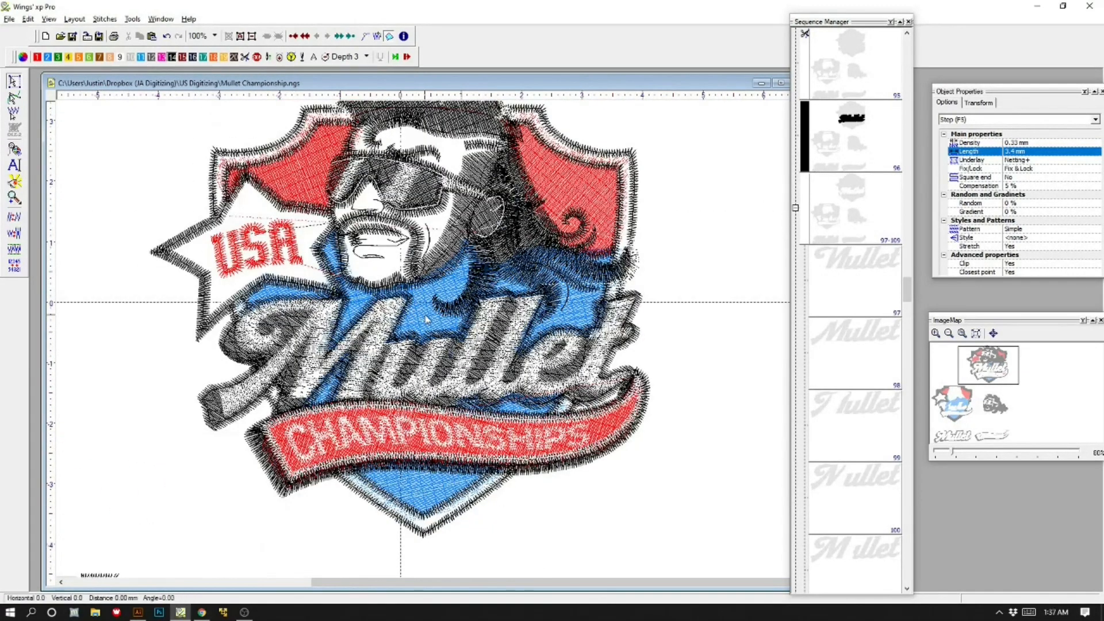
pyautogui.click(427, 320)
pyautogui.click(682, 328)
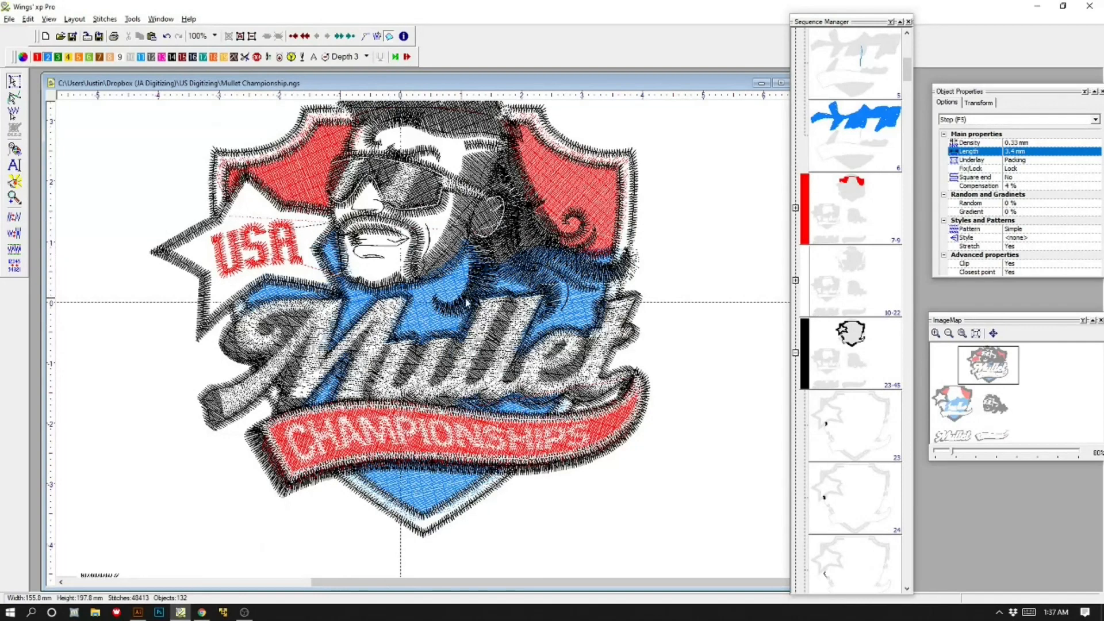
# Inspect the blue fill around the start of the Mullet lettering and compare it with the artwork in Illustrator.
pyautogui.click(273, 289)
pyautogui.click(177, 350)
pyautogui.press('z')
pyautogui.moveTo(184, 271); pyautogui.dragTo(480, 515)
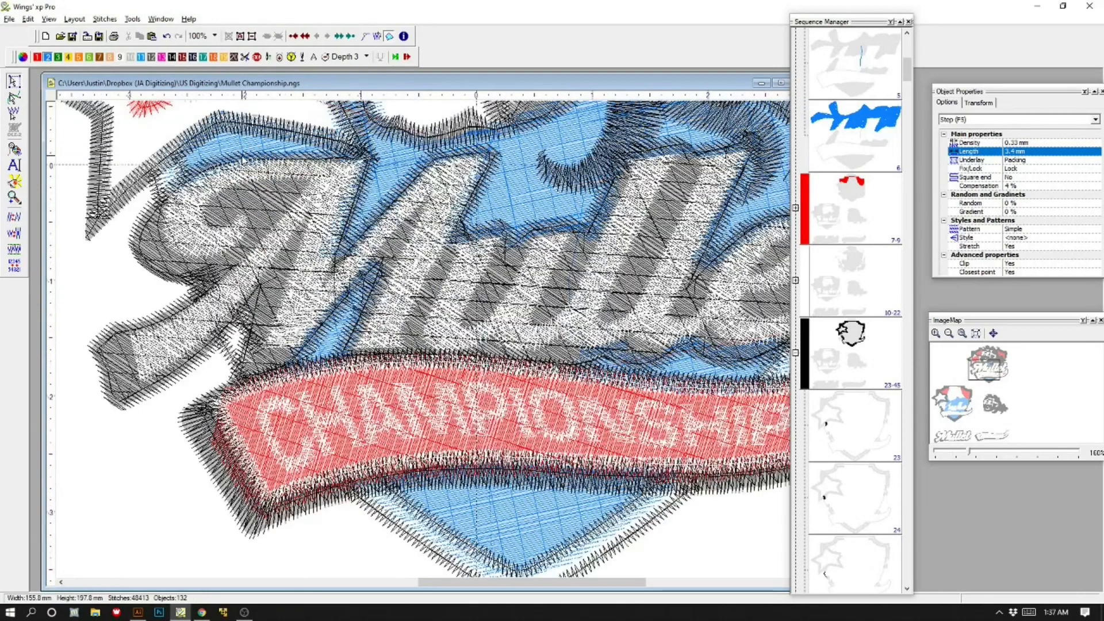
pyautogui.hotkey('alt', 'Tab')
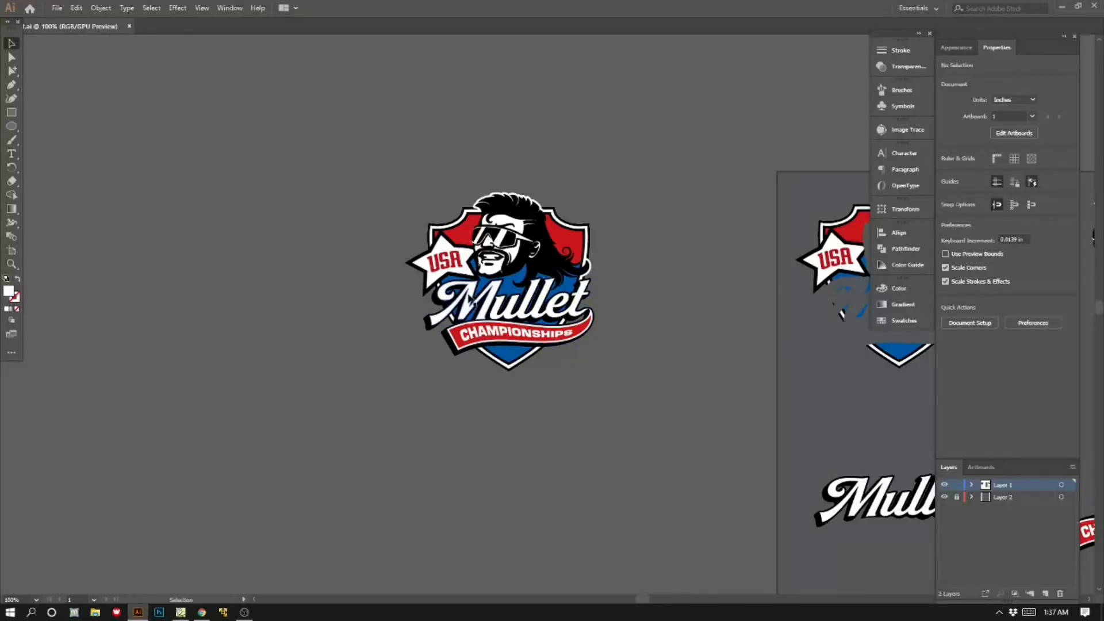
pyautogui.hotkey('alt', 'Tab')
# Inspect the black backing of the Mullet lettering and the blue fill it overlaps.
pyautogui.scroll(-2, 320, 309)
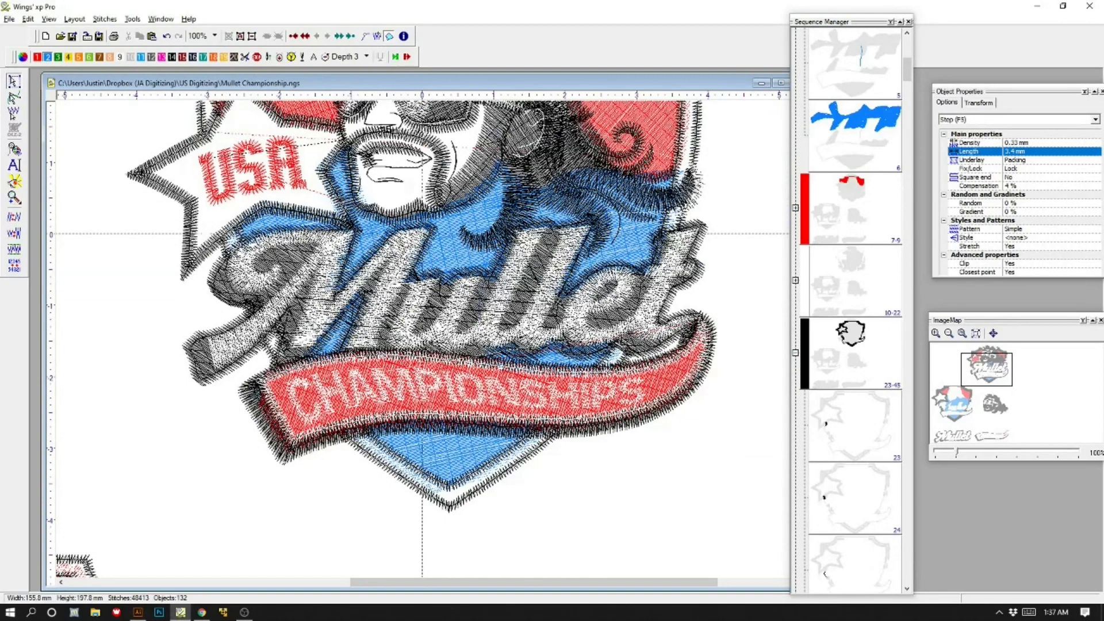
pyautogui.click(286, 261)
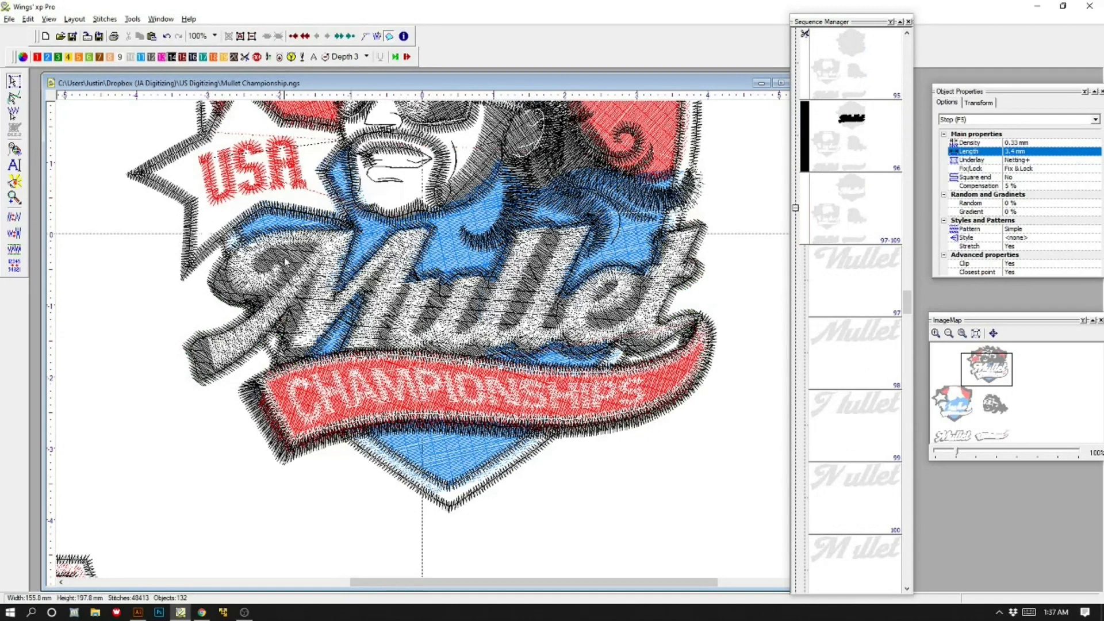
pyautogui.click(366, 246)
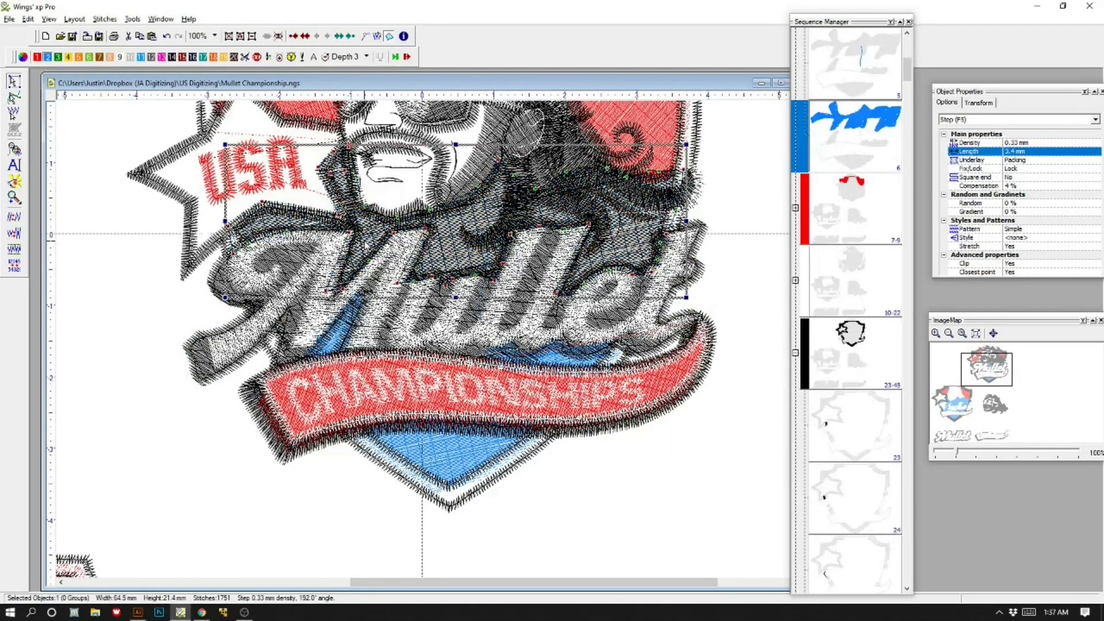
pyautogui.click(176, 280)
# Examine how far the large blue fill extends beneath the face, hair and Mullet lettering.
pyautogui.scroll(-1, 193, 300)
pyautogui.press('z')
pyautogui.moveTo(229, 177); pyautogui.dragTo(570, 401)
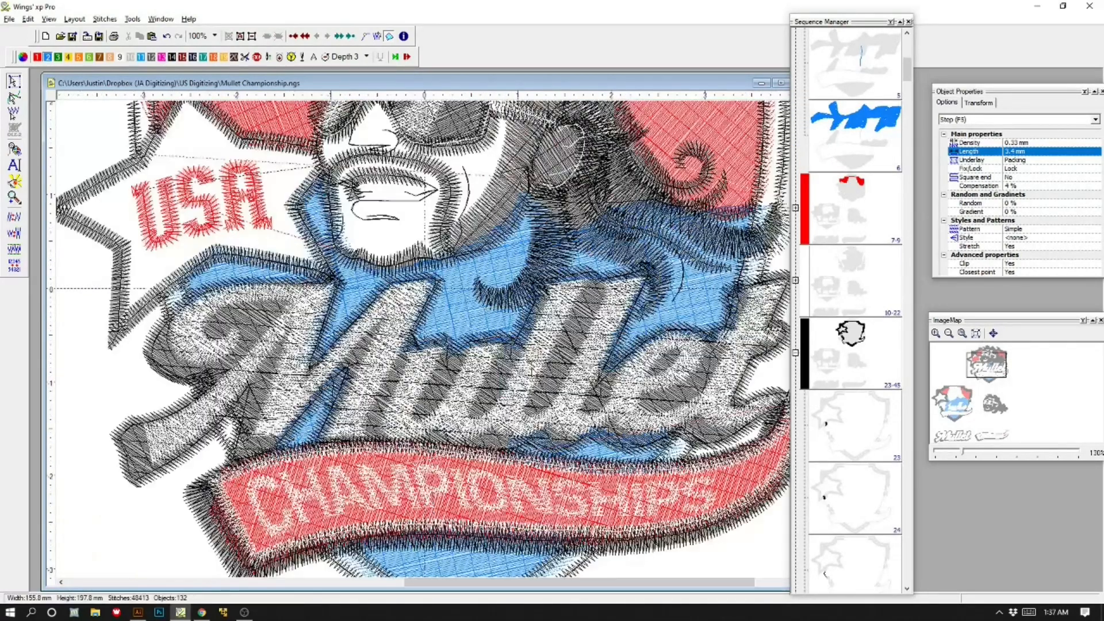
pyautogui.click(460, 298)
pyautogui.scroll(-2, 462, 300)
pyautogui.click(727, 358)
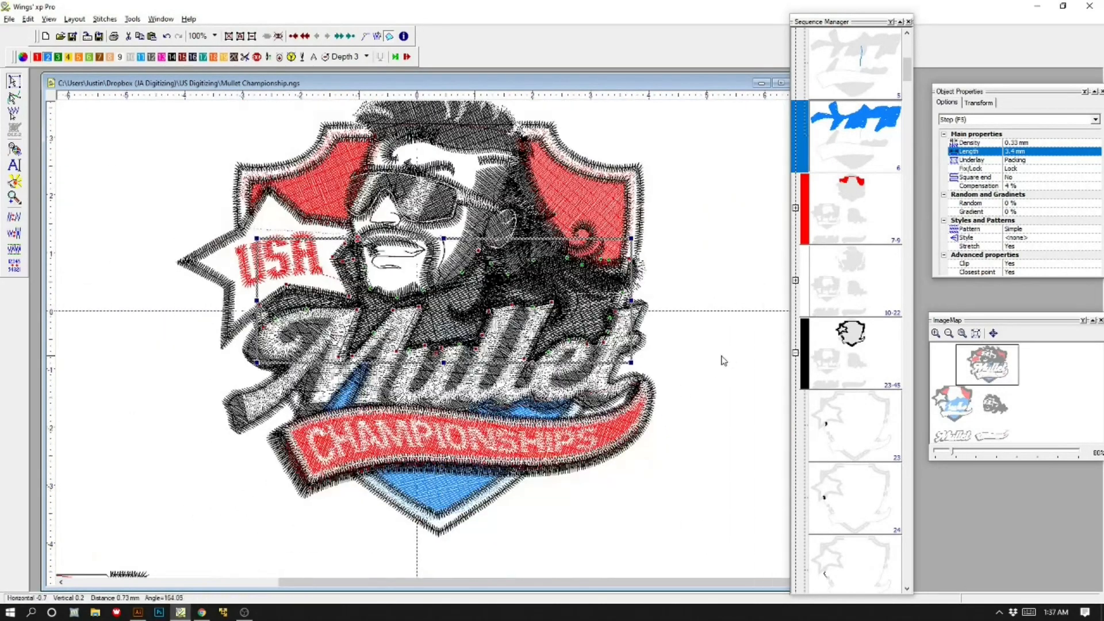
pyautogui.press('z')
pyautogui.moveTo(212, 183); pyautogui.dragTo(693, 500)
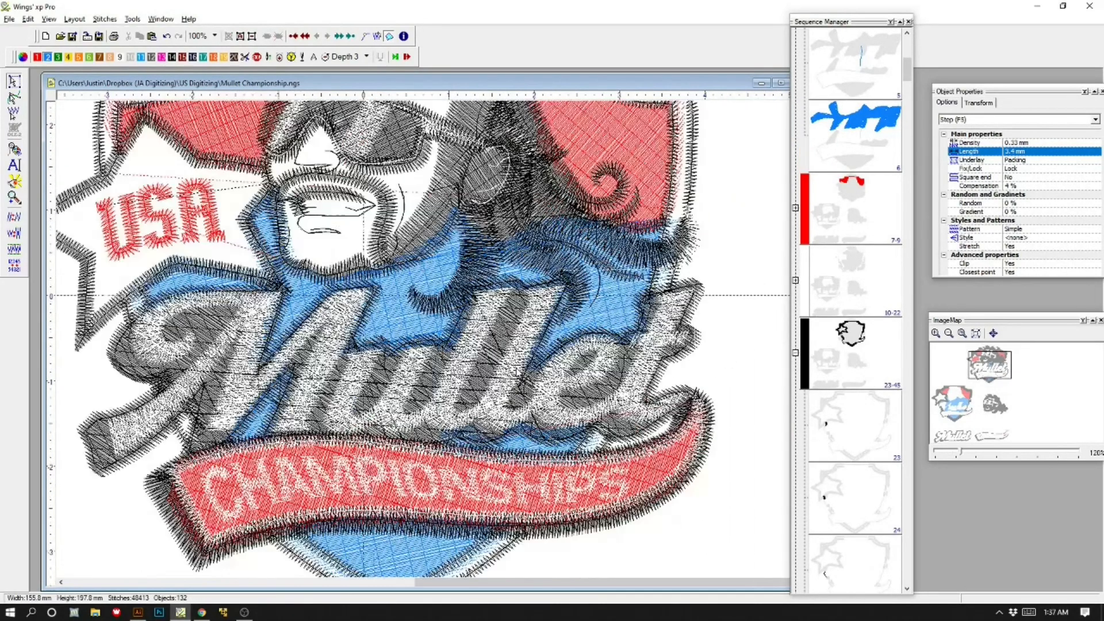
pyautogui.click(388, 314)
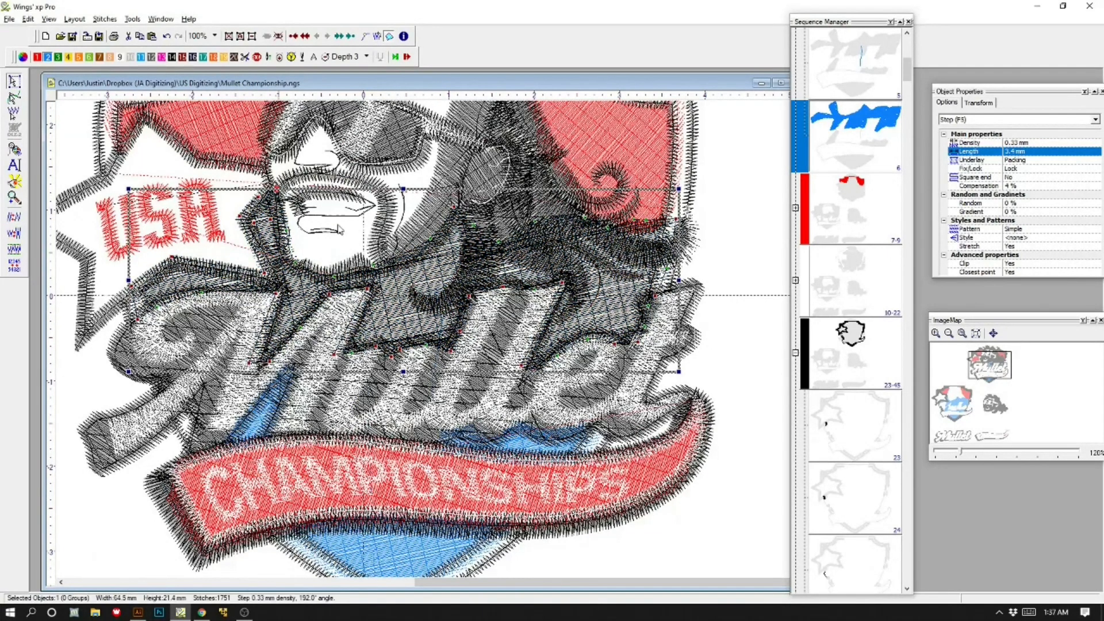
# Examine the outline points of the blue fill, Mullet backing and long lower hair strand, and return to the stitch view.
pyautogui.click(15, 97)
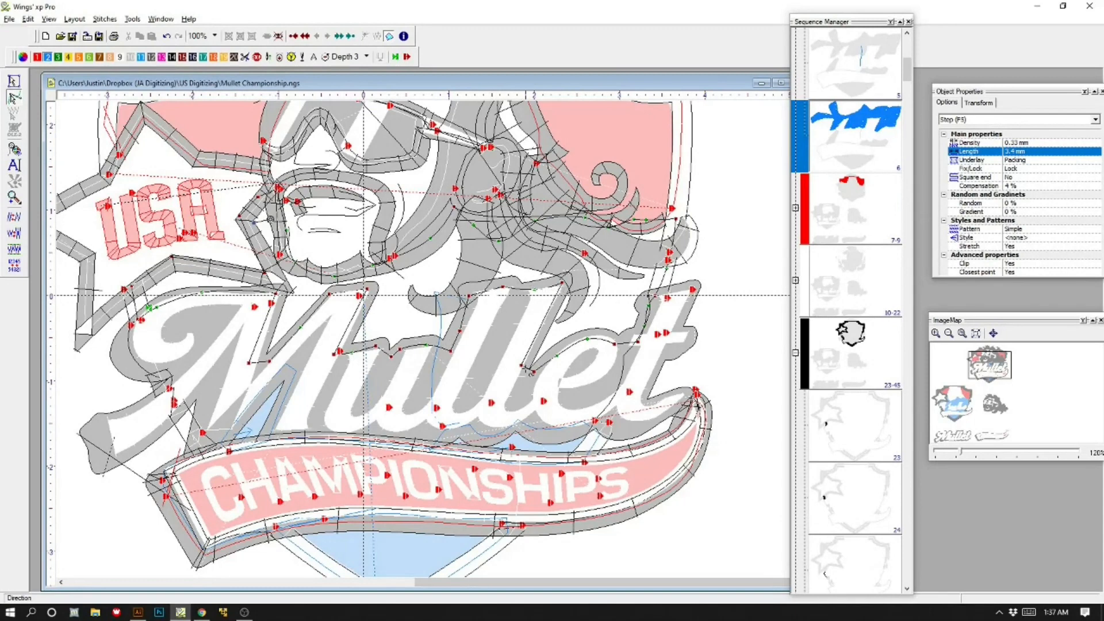
pyautogui.moveTo(558, 358); pyautogui.dragTo(556, 354)
pyautogui.click(576, 329)
pyautogui.click(736, 299)
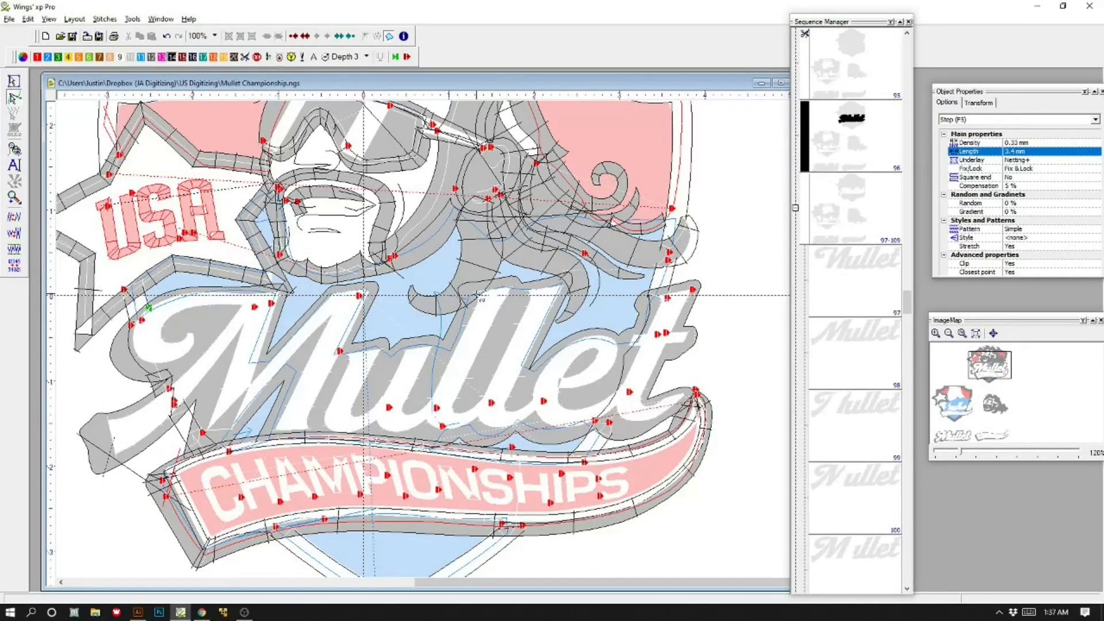
pyautogui.click(469, 297)
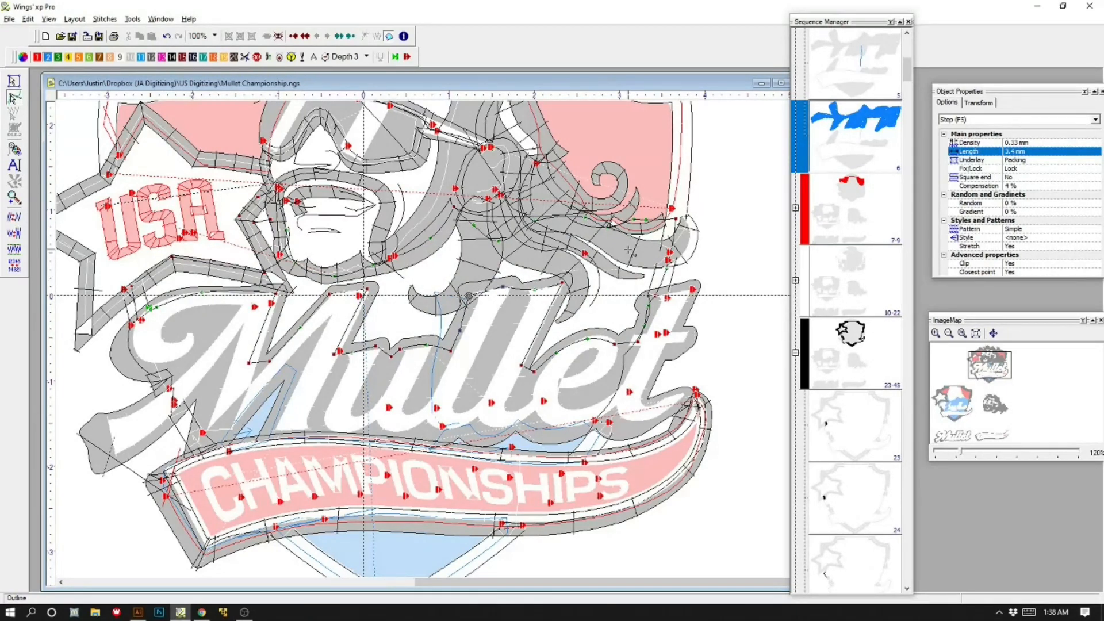
pyautogui.click(656, 245)
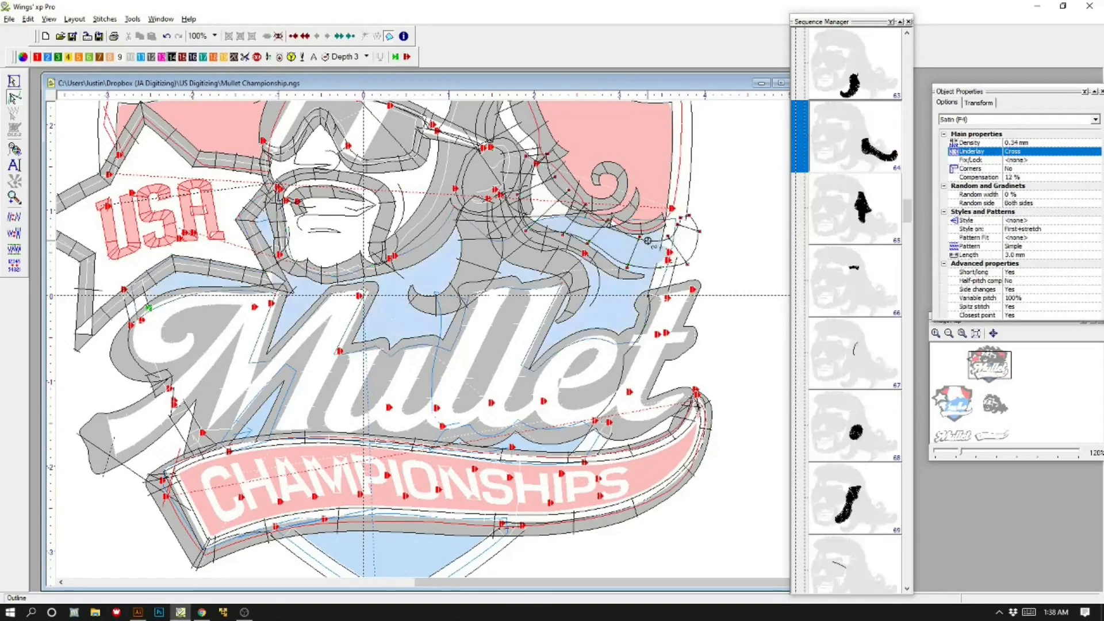
pyautogui.click(15, 81)
pyautogui.scroll(-3, 335, 215)
pyautogui.scroll(-1, 336, 215)
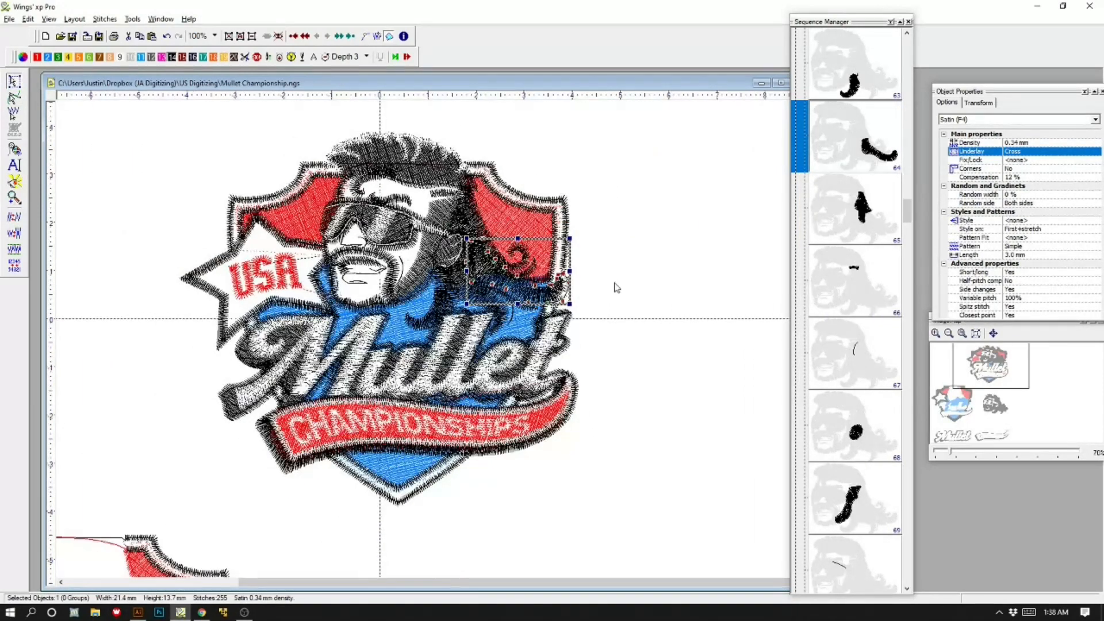
pyautogui.click(614, 284)
# Recheck the large blue fill's outline points where it tucks under the head and lettering.
pyautogui.press('z')
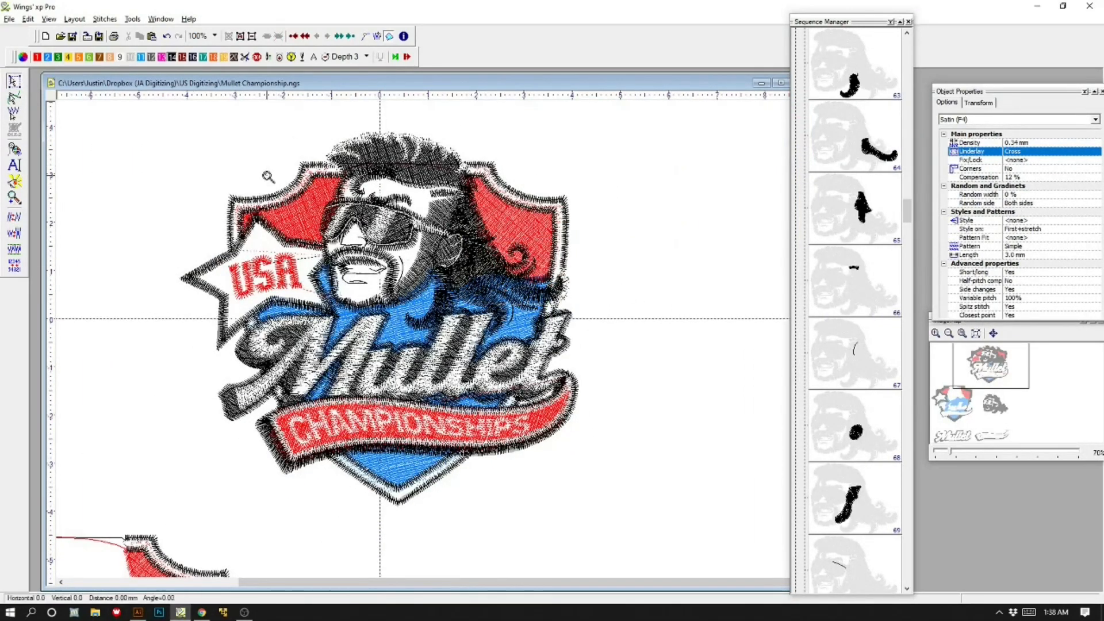
pyautogui.moveTo(201, 208); pyautogui.dragTo(634, 490)
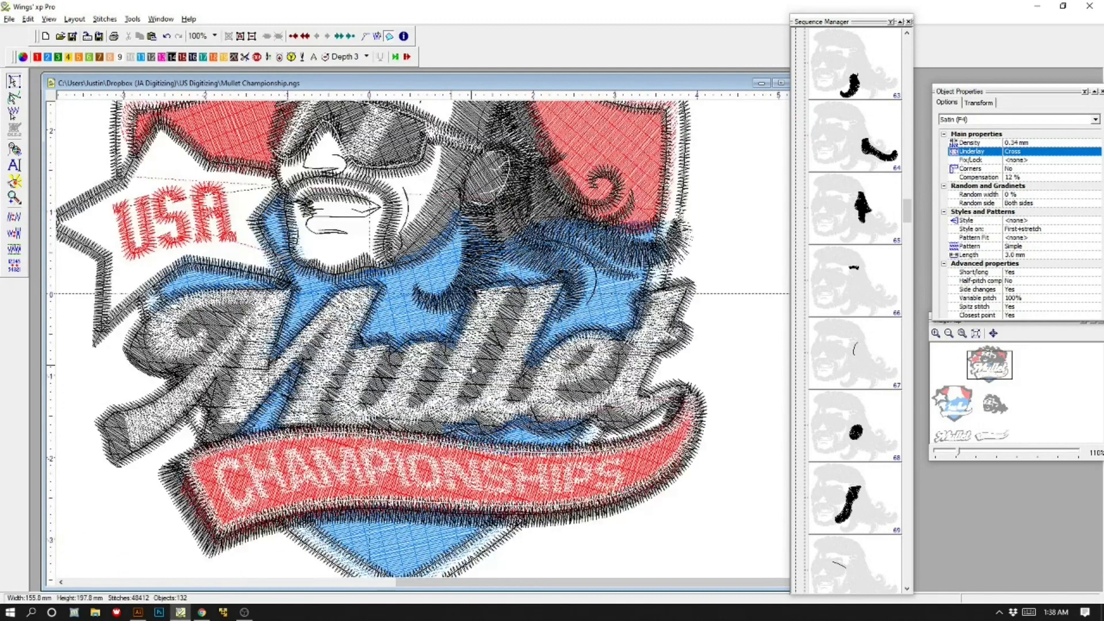
pyautogui.click(398, 316)
pyautogui.click(14, 98)
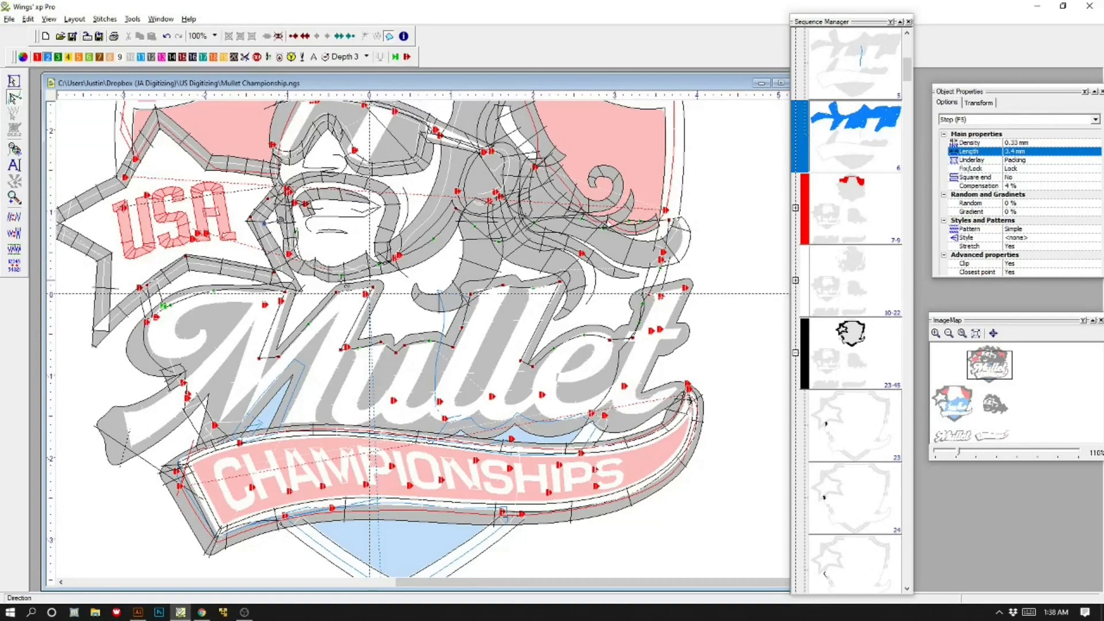
pyautogui.scroll(-2, 384, 292)
pyautogui.click(15, 82)
# Start a sew-out simulation from the beginning of the sequence and step stitch by stitch through the shield's lower blue fill.
pyautogui.press('z')
pyautogui.moveTo(167, 122); pyautogui.dragTo(621, 479)
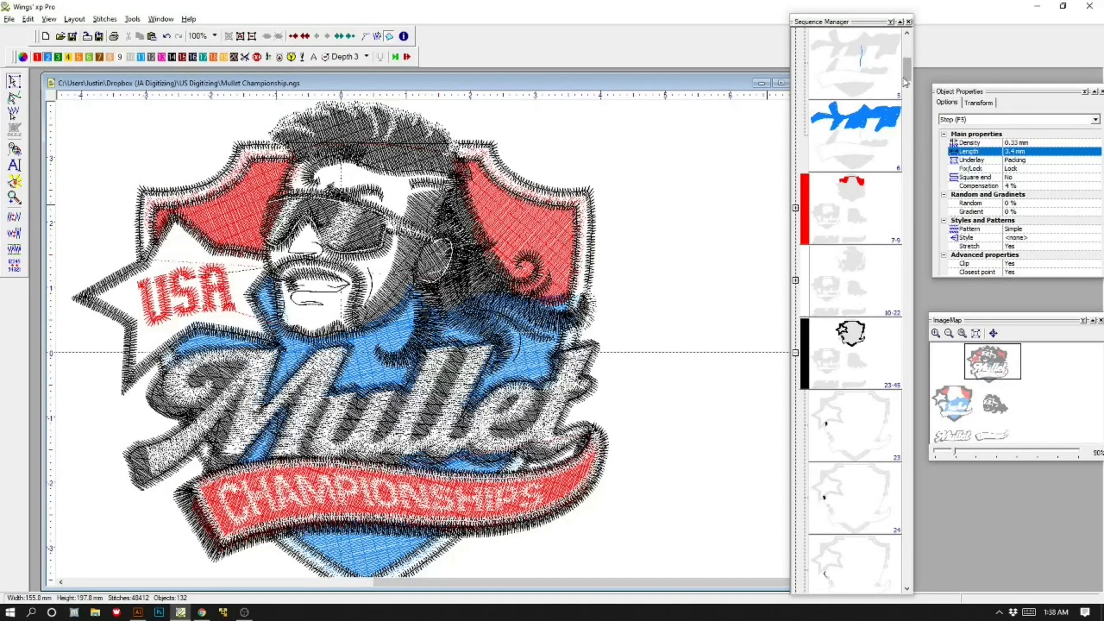
pyautogui.moveTo(907, 75); pyautogui.dragTo(909, 49)
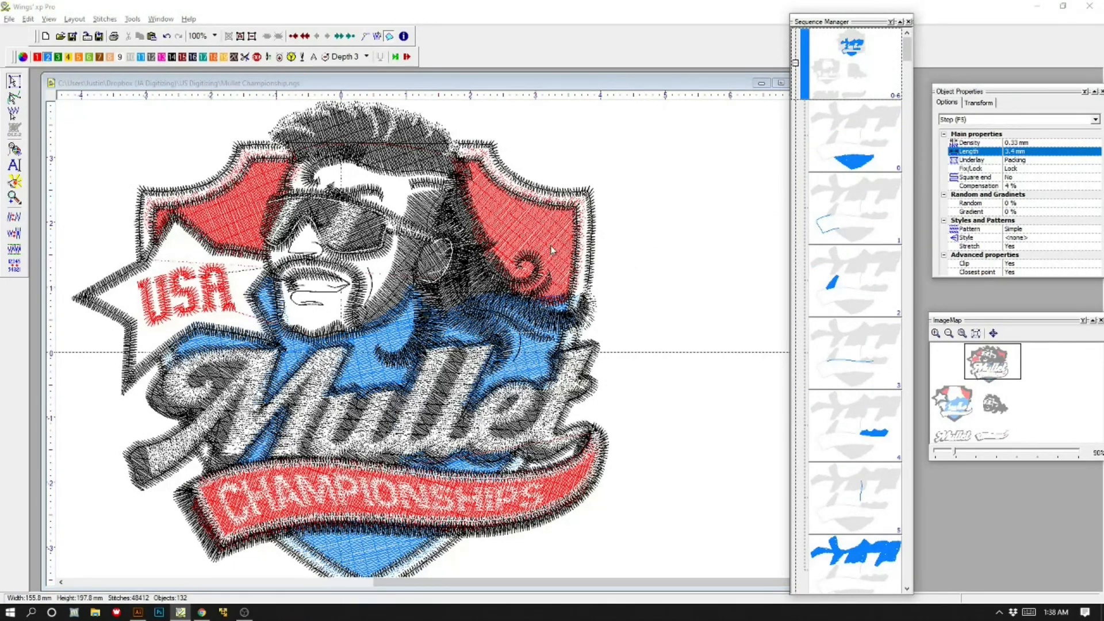
pyautogui.click(389, 36)
pyautogui.press('Right')
pyautogui.press('Right')
pyautogui.press('Right')
pyautogui.press('Right')
pyautogui.press('Right')
pyautogui.press('Right')
pyautogui.press('Right')
pyautogui.press('Right')
pyautogui.press('Right')
pyautogui.press('Right')
pyautogui.press('Right')
pyautogui.press('Right')
pyautogui.press('Right')
pyautogui.press('Right')
pyautogui.press('Right')
pyautogui.press('Right')
pyautogui.press('Right')
pyautogui.press('Right')
pyautogui.press('Right')
pyautogui.press('Right')
pyautogui.press('Right')
pyautogui.press('Right')
pyautogui.press('Right')
pyautogui.press('Right')
pyautogui.press('Right')
pyautogui.press('Right')
pyautogui.press('Right')
pyautogui.press('Right')
pyautogui.press('Right')
pyautogui.press('Right')
pyautogui.press('Right')
pyautogui.press('Right')
pyautogui.press('Right')
pyautogui.press('Right')
pyautogui.press('Right')
pyautogui.press('Right')
pyautogui.press('Right')
pyautogui.press('Right')
pyautogui.press('Right')
pyautogui.press('Right')
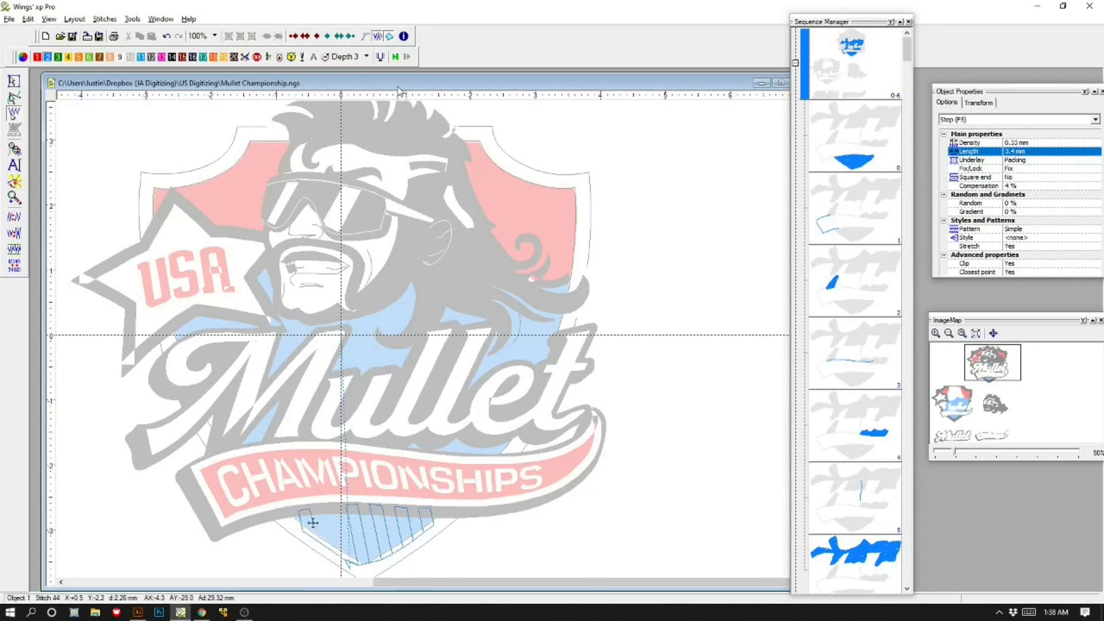
pyautogui.press('Right')
pyautogui.press('Right')
pyautogui.press('Right')
pyautogui.press('Right')
pyautogui.press('Right')
pyautogui.press('Right')
pyautogui.press('Right')
pyautogui.press('Right')
pyautogui.press('Right')
pyautogui.press('Right')
pyautogui.press('Right')
pyautogui.press('Right')
pyautogui.press('Right')
pyautogui.press('Right')
pyautogui.press('Right')
pyautogui.press('Right')
pyautogui.press('Right')
pyautogui.press('Right')
pyautogui.press('Right')
pyautogui.press('Right')
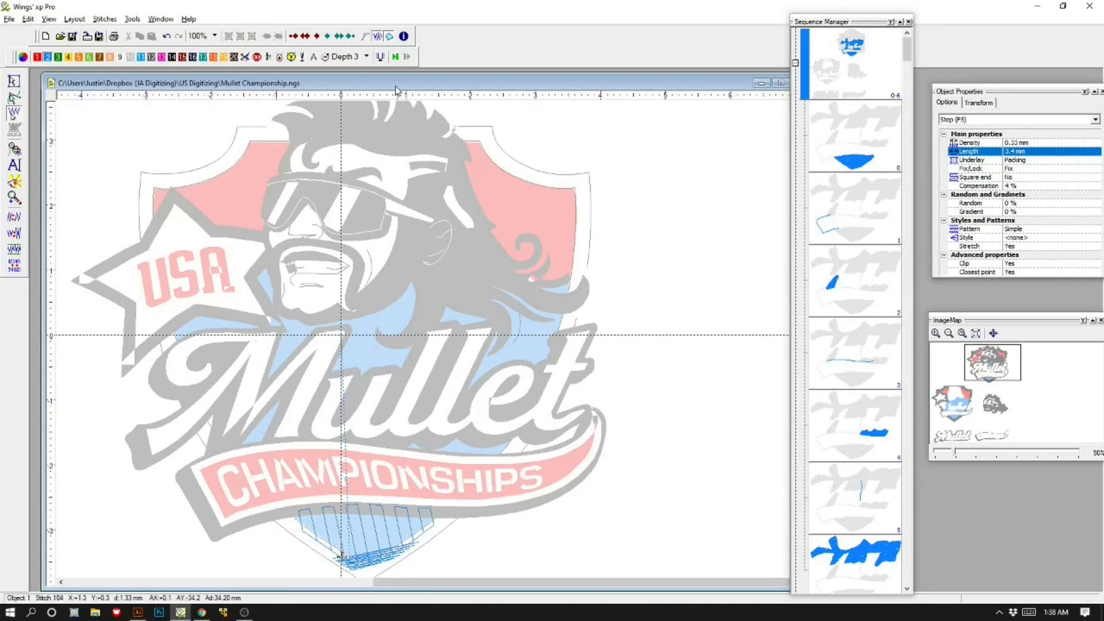
# Advance the sew-out simulation through the blue fill pieces below the Mullet lettering and banner.
pyautogui.press('pagedown')
pyautogui.press('pagedown')
pyautogui.press('pagedown')
pyautogui.press('pagedown')
pyautogui.press('pagedown')
pyautogui.press('pagedown')
pyautogui.press('pagedown')
pyautogui.press('pagedown')
pyautogui.press('pagedown')
pyautogui.press('pagedown')
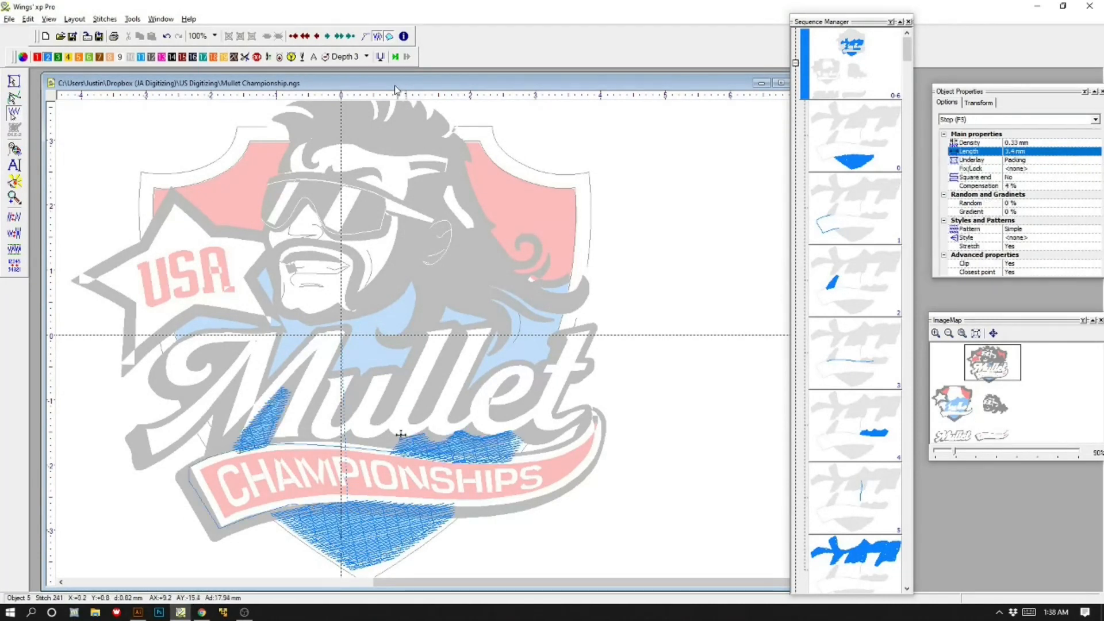
# Continue the simulation through the large blue fill behind the head and the two red upper shield fills.
pyautogui.press('pagedown')
pyautogui.press('pagedown')
pyautogui.press('pagedown')
pyautogui.press('pagedown')
pyautogui.press('pagedown')
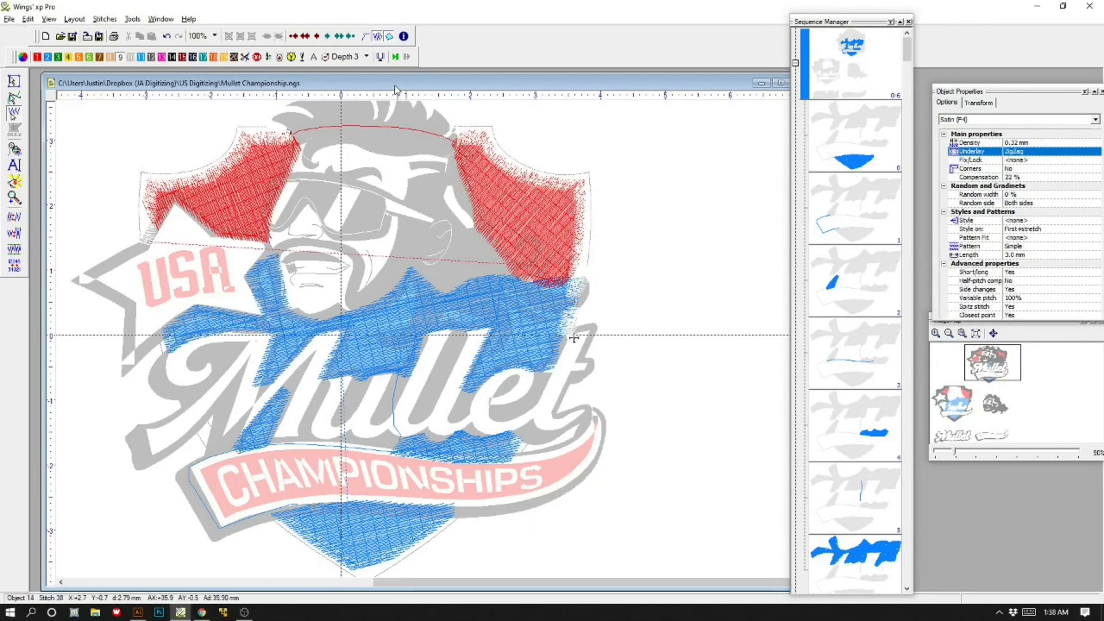
# Advance the sew-out through the white border stitching around the edges of the shield.
pyautogui.press('pagedown')
pyautogui.press('pagedown')
pyautogui.press('pagedown')
pyautogui.press('pagedown')
pyautogui.press('pagedown')
pyautogui.press('pagedown')
pyautogui.press('pagedown')
pyautogui.press('pagedown')
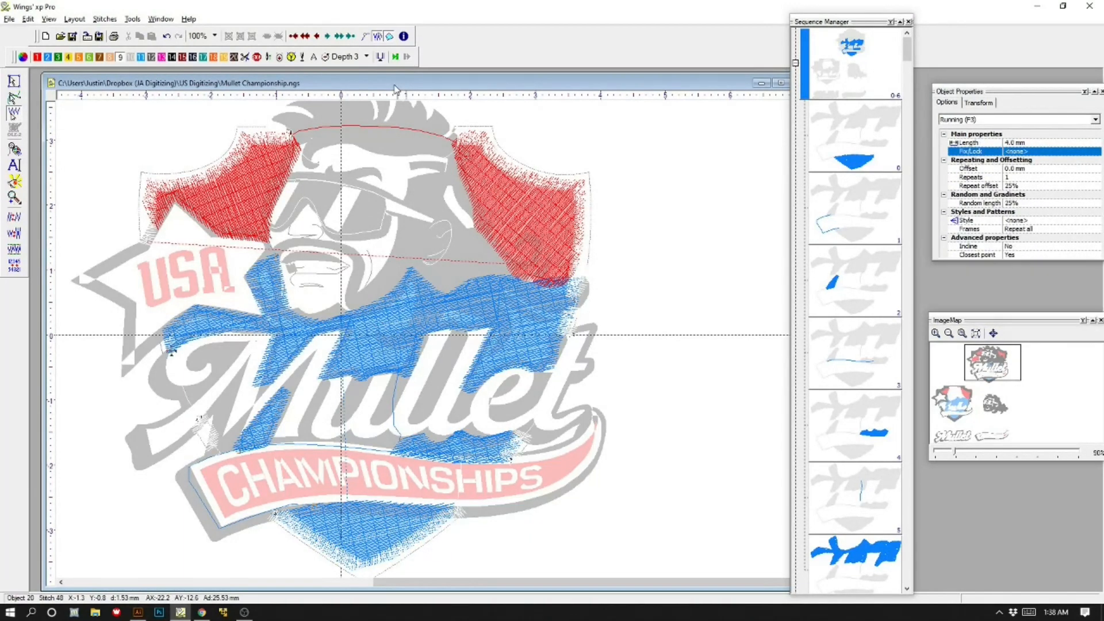
# Advance the sew-out through the white USA star and into the first black shield outline segments.
pyautogui.press('pagedown')
pyautogui.press('pagedown')
pyautogui.press('pagedown')
pyautogui.press('pagedown')
pyautogui.press('pagedown')
pyautogui.press('pagedown')
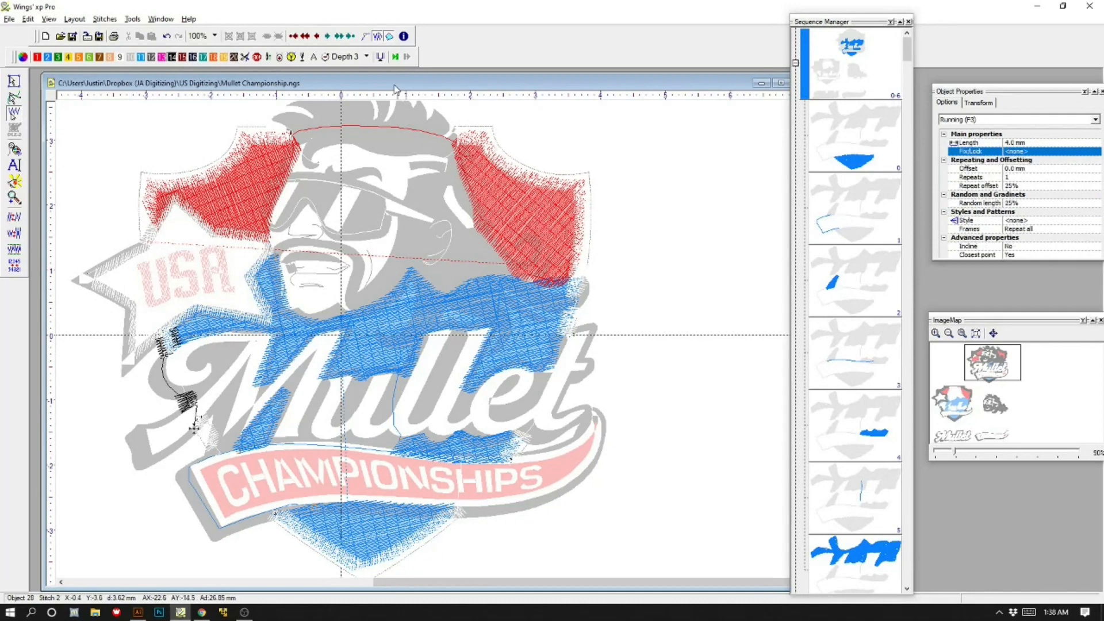
# Follow the black shield outline around the lower point and up the side beside the Mullet lettering.
pyautogui.press('pagedown')
pyautogui.press('pagedown')
pyautogui.press('pagedown')
pyautogui.press('pagedown')
pyautogui.press('pagedown')
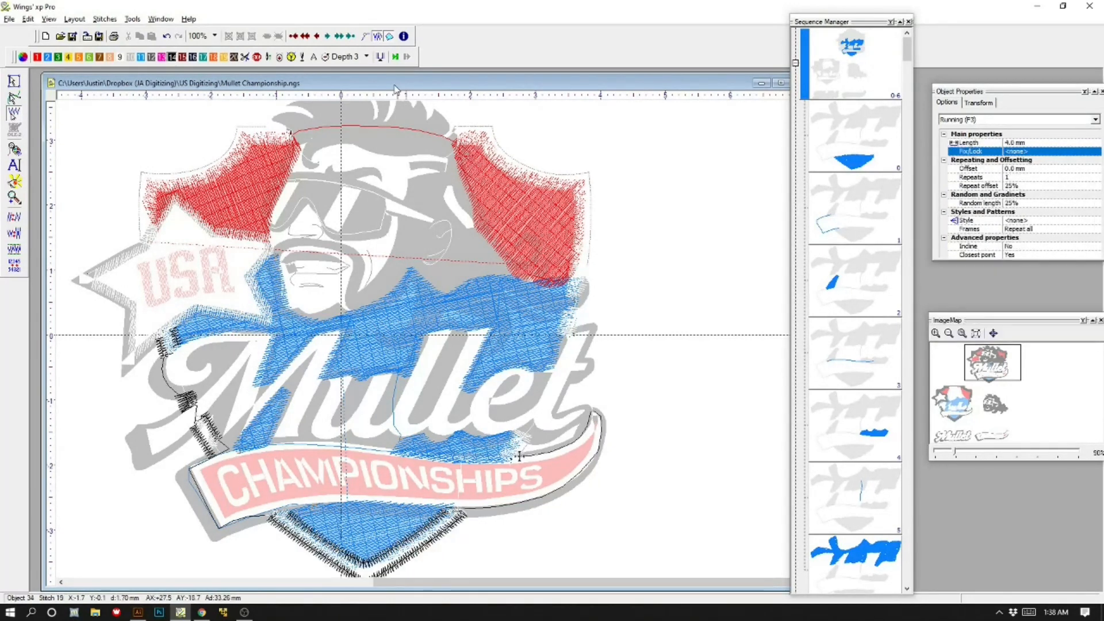
pyautogui.press('pagedown')
pyautogui.press('pagedown')
pyautogui.press('pagedown')
pyautogui.press('pagedown')
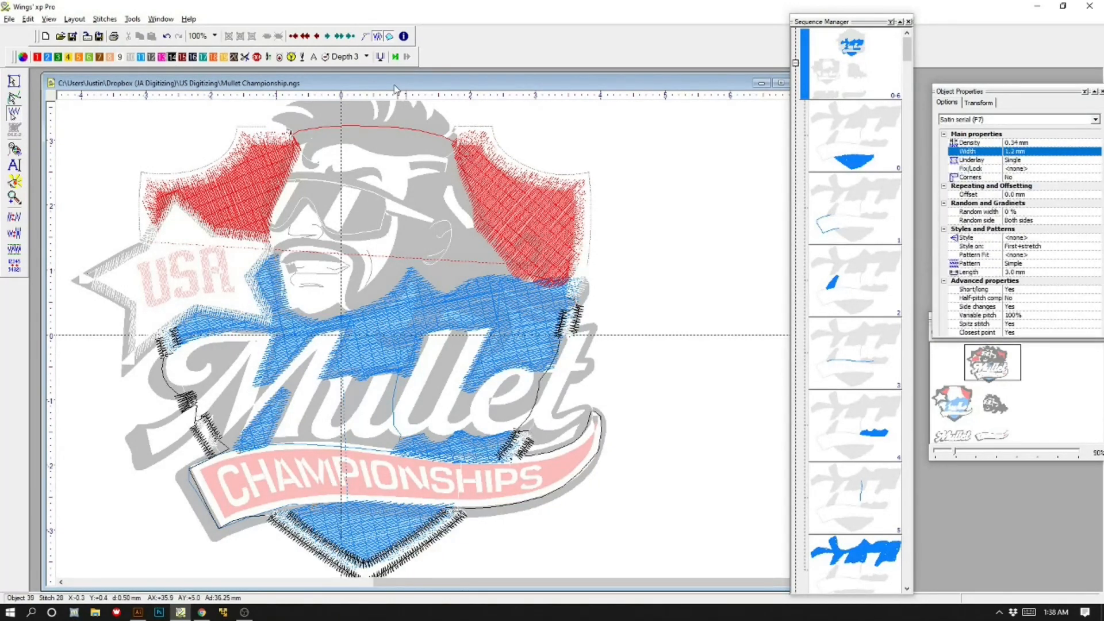
# Advance the simulation through the black upper shield outlines and the black border of the USA star.
pyautogui.press('pagedown')
pyautogui.press('pagedown')
pyautogui.press('pagedown')
pyautogui.press('pagedown')
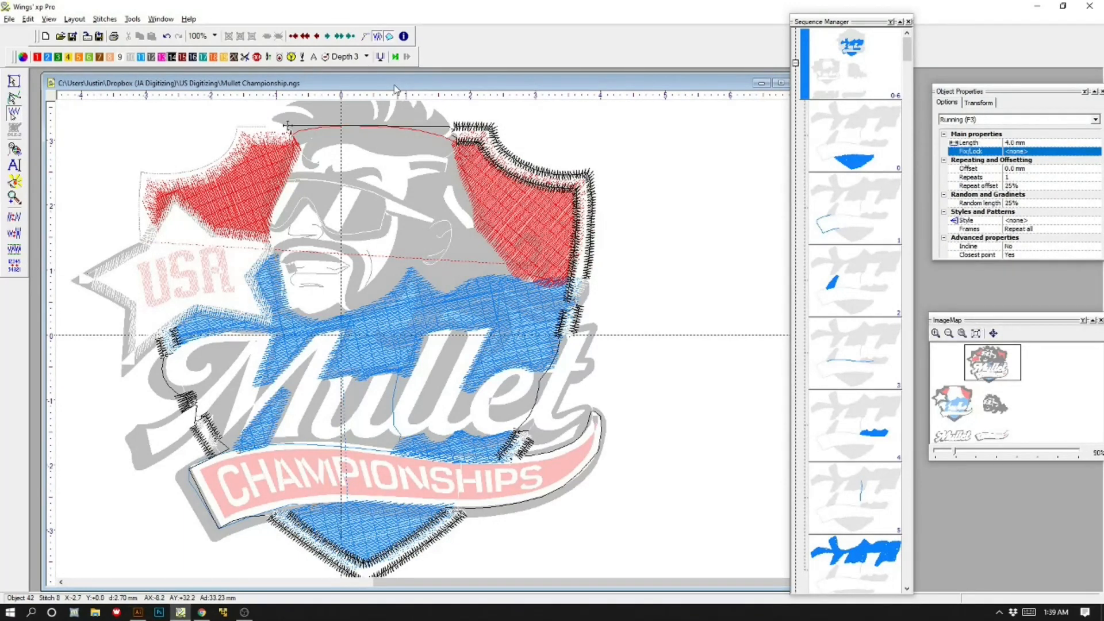
pyautogui.press('pagedown')
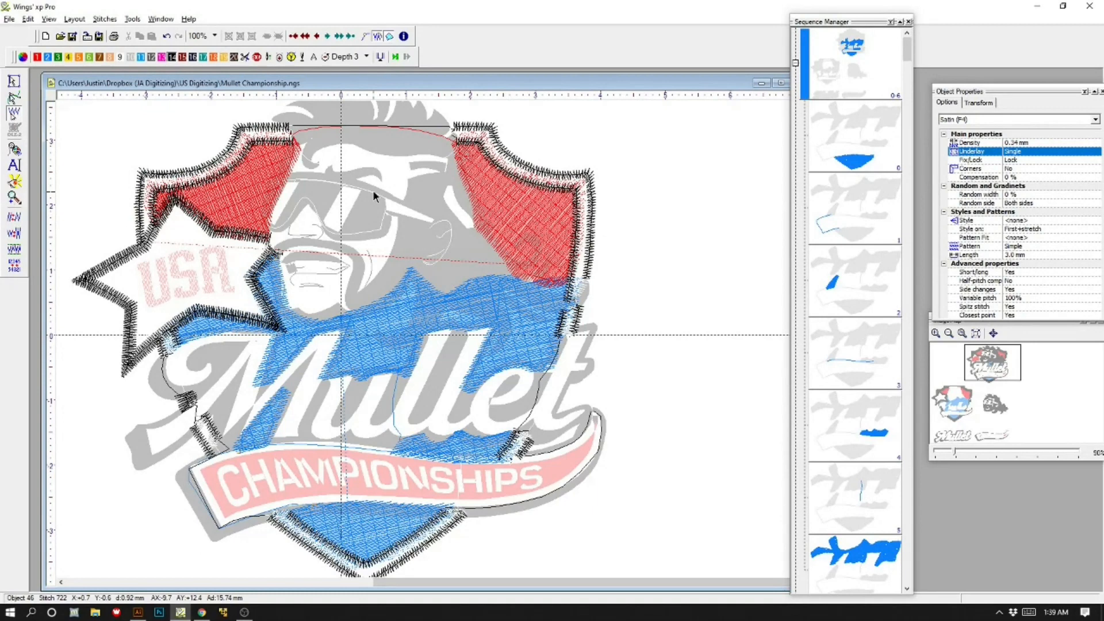
# Step backward and forward through the star's black border stitches to examine how the part beside the face sews.
pyautogui.press('Left')
pyautogui.press('Left')
pyautogui.press('Left')
pyautogui.press('Left')
pyautogui.press('Left')
pyautogui.press('Left')
pyautogui.press('Left')
pyautogui.press('Left')
pyautogui.press('Left')
pyautogui.press('Left')
pyautogui.press('Left')
pyautogui.press('Left')
pyautogui.press('Left')
pyautogui.press('Left')
pyautogui.press('Left')
pyautogui.press('Left')
pyautogui.press('Left')
pyautogui.press('Left')
pyautogui.press('Left')
pyautogui.press('Left')
pyautogui.press('Left')
pyautogui.press('Left')
pyautogui.press('Left')
pyautogui.press('Right')
pyautogui.press('Right')
pyautogui.press('Right')
pyautogui.press('Right')
pyautogui.press('Right')
pyautogui.press('Right')
pyautogui.press('Right')
pyautogui.press('Right')
pyautogui.press('Right')
pyautogui.press('Right')
pyautogui.press('Right')
pyautogui.press('Right')
pyautogui.press('Right')
pyautogui.press('Right')
pyautogui.press('Right')
pyautogui.press('Right')
pyautogui.press('Right')
pyautogui.press('Right')
pyautogui.press('Right')
pyautogui.press('Right')
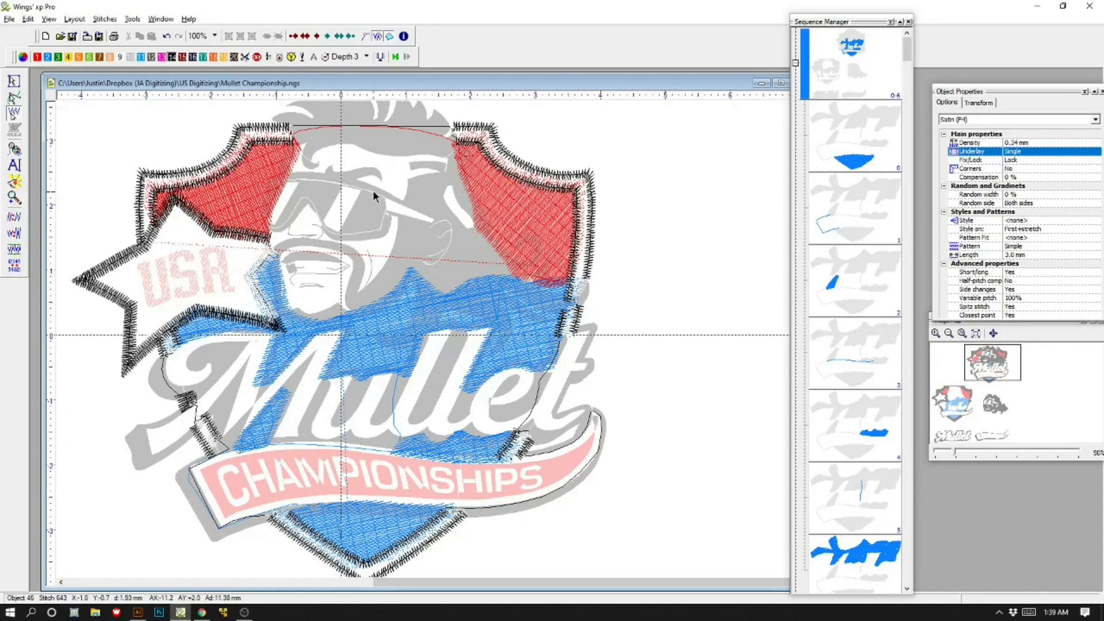
# Advance the simulation object by object through the USA lettering, facial details, goatee and long lower hair.
pyautogui.press('Down')
pyautogui.press('Down')
pyautogui.press('Down')
pyautogui.press('Down')
pyautogui.press('Down')
pyautogui.press('Down')
pyautogui.press('Down')
pyautogui.press('Down')
pyautogui.press('Down')
pyautogui.press('Down')
pyautogui.press('Down')
pyautogui.press('Down')
pyautogui.press('Down')
pyautogui.press('Down')
pyautogui.press('Down')
pyautogui.press('Down')
pyautogui.press('Down')
pyautogui.press('Down')
pyautogui.press('Down')
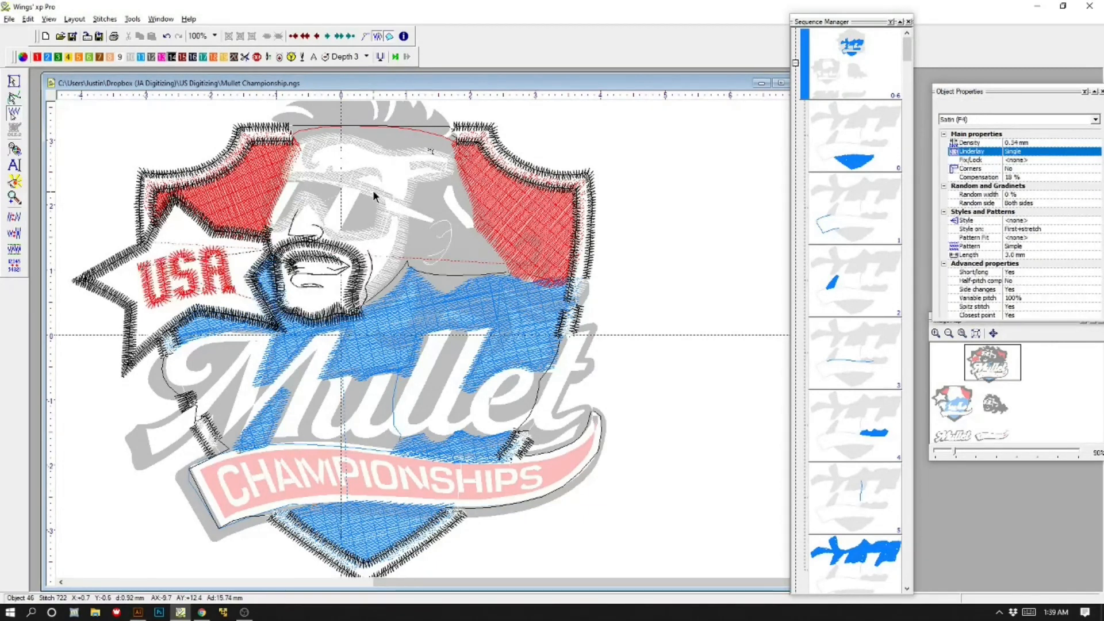
# Step the simulation back object by object from the black hair to the start of the goatee.
pyautogui.press('Up')
pyautogui.press('Up')
pyautogui.press('Up')
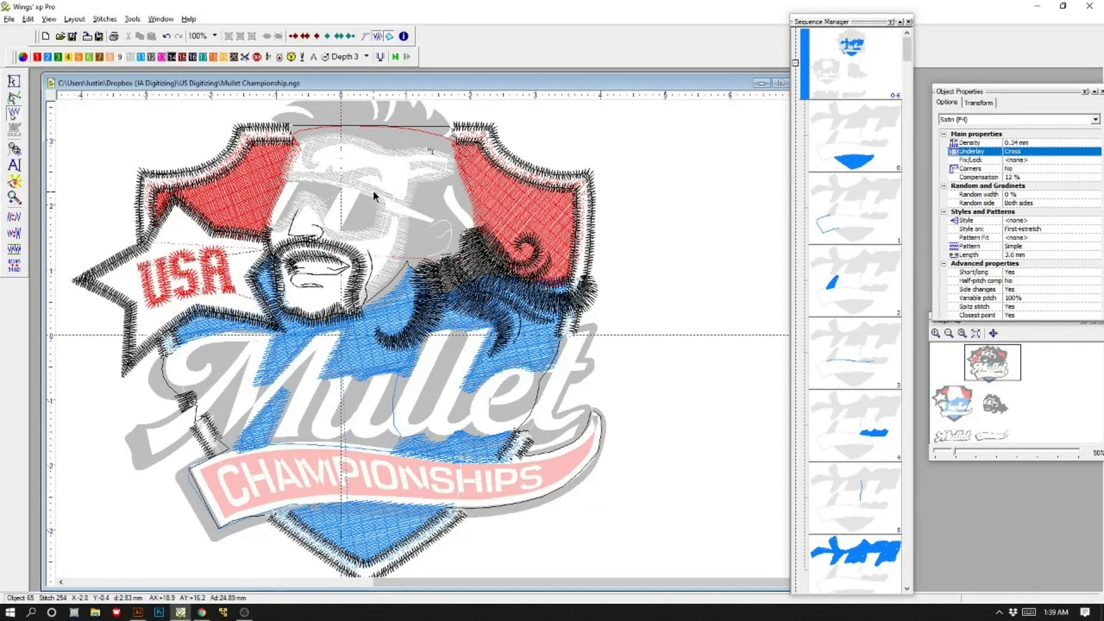
pyautogui.press('Up')
pyautogui.press('Up')
pyautogui.press('Up')
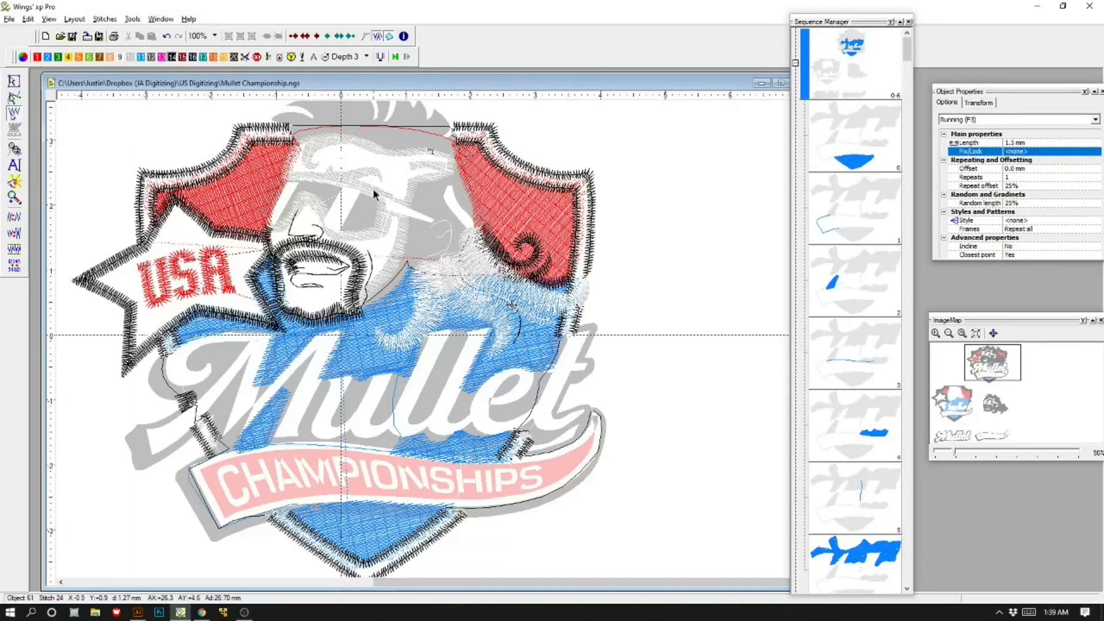
pyautogui.press('Up')
pyautogui.press('Up')
pyautogui.press('Up')
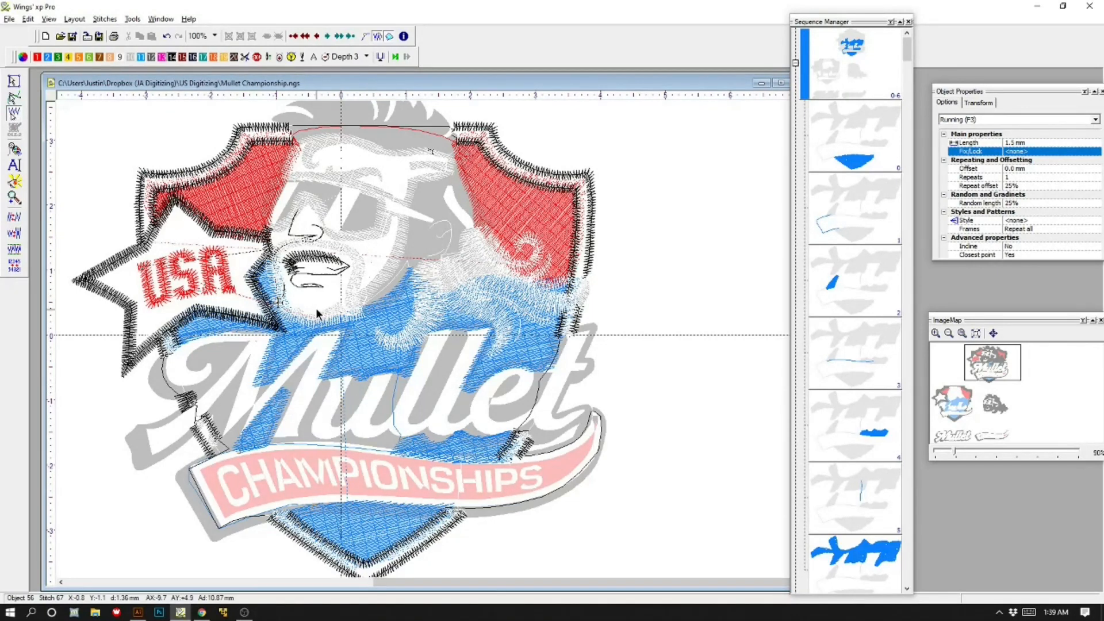
# Step through the first stitches of the black goatee to examine how it starts beside the star's border.
pyautogui.press('Right')
pyautogui.press('Right')
pyautogui.press('Right')
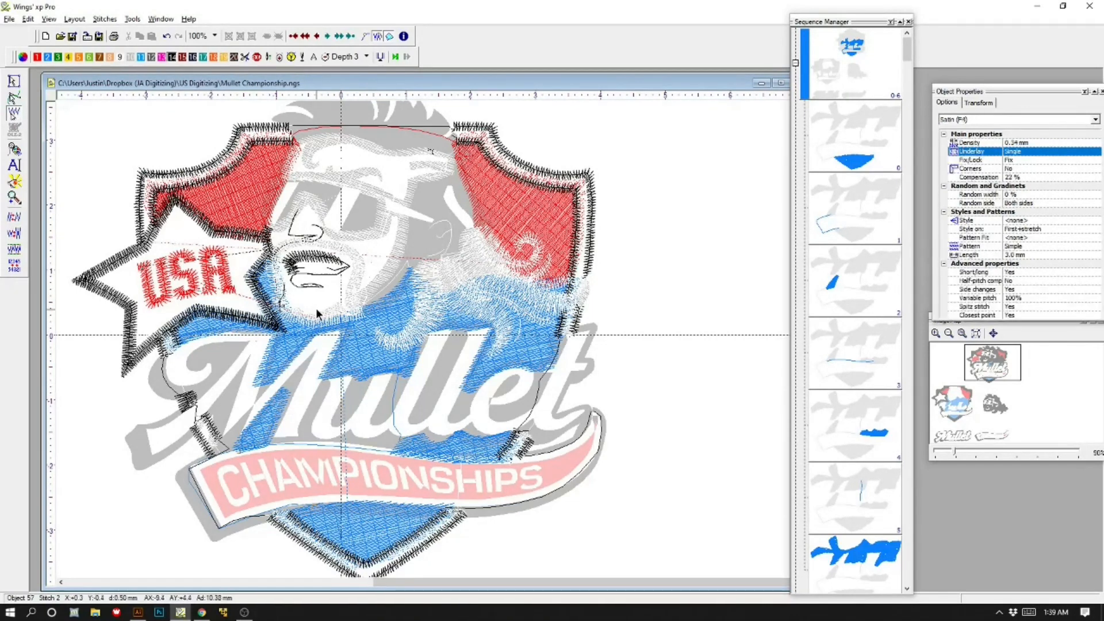
pyautogui.press('Right')
pyautogui.press('Right')
pyautogui.press('Right')
pyautogui.press('Right')
pyautogui.press('Right')
pyautogui.press('Right')
pyautogui.press('Right')
pyautogui.press('Right')
pyautogui.press('Right')
pyautogui.press('Right')
pyautogui.press('Right')
pyautogui.press('Right')
pyautogui.press('Right')
pyautogui.press('Right')
pyautogui.press('Right')
pyautogui.press('Right')
pyautogui.press('Right')
pyautogui.press('Right')
pyautogui.press('Right')
pyautogui.press('Right')
pyautogui.press('Right')
pyautogui.press('Right')
pyautogui.press('Right')
pyautogui.press('Right')
pyautogui.press('Right')
pyautogui.press('Right')
pyautogui.press('Right')
pyautogui.press('Right')
pyautogui.press('Right')
pyautogui.press('Right')
pyautogui.press('Right')
pyautogui.press('Right')
pyautogui.press('Right')
pyautogui.press('Right')
pyautogui.press('Right')
pyautogui.press('Right')
pyautogui.press('Right')
pyautogui.press('Right')
pyautogui.press('Right')
pyautogui.press('Right')
pyautogui.press('Right')
pyautogui.press('Right')
pyautogui.press('Right')
pyautogui.press('Right')
pyautogui.press('Right')
pyautogui.press('Right')
pyautogui.press('Right')
pyautogui.press('Right')
pyautogui.press('Right')
pyautogui.press('Right')
pyautogui.press('Right')
pyautogui.press('Right')
pyautogui.press('Right')
pyautogui.press('Right')
pyautogui.press('Right')
pyautogui.press('Right')
pyautogui.press('Right')
pyautogui.press('Right')
pyautogui.press('Right')
pyautogui.press('Right')
pyautogui.press('Right')
pyautogui.press('Right')
pyautogui.press('Right')
pyautogui.press('Right')
pyautogui.press('Right')
pyautogui.press('Right')
pyautogui.press('Right')
pyautogui.press('Right')
pyautogui.press('Right')
pyautogui.press('Right')
pyautogui.press('Right')
pyautogui.press('Right')
pyautogui.press('Right')
pyautogui.press('Right')
pyautogui.press('Right')
pyautogui.press('Right')
pyautogui.press('Right')
pyautogui.press('Right')
pyautogui.press('Right')
pyautogui.press('Right')
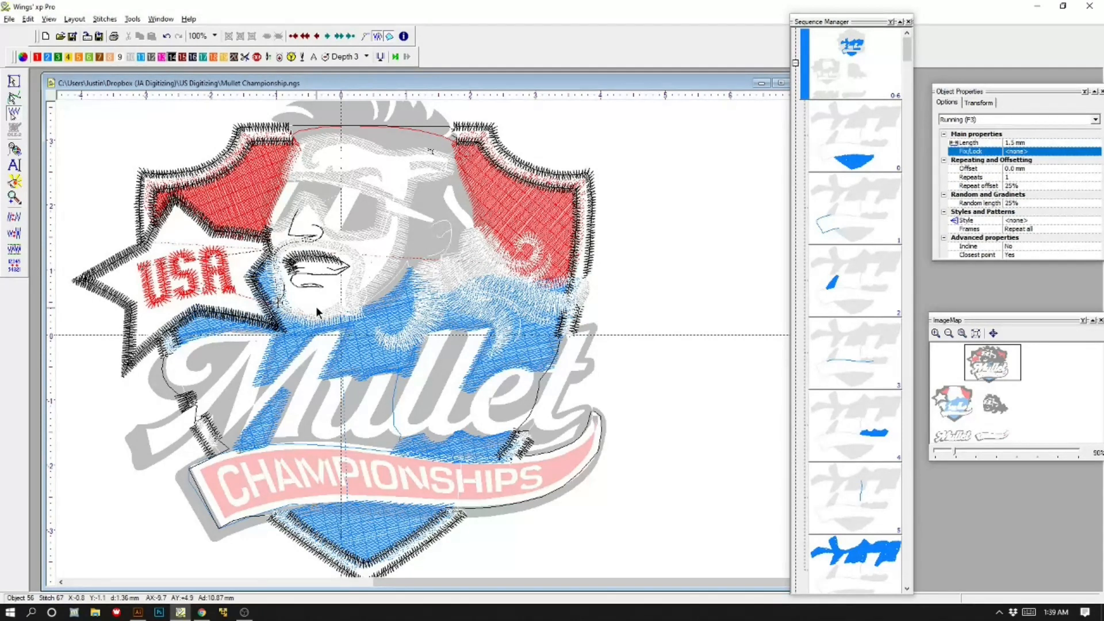
# Advance the simulation through the complete black goatee outline around the mouth and chin.
pyautogui.press('Right')
pyautogui.press('Right')
pyautogui.press('Right')
pyautogui.press('Right')
pyautogui.press('Right')
pyautogui.press('Right')
pyautogui.press('Right')
pyautogui.press('Right')
pyautogui.press('Right')
pyautogui.press('Right')
pyautogui.press('Right')
pyautogui.press('Right')
pyautogui.press('Right')
pyautogui.press('Right')
pyautogui.press('Right')
pyautogui.press('Right')
pyautogui.press('Right')
pyautogui.press('Right')
pyautogui.press('Right')
pyautogui.press('Right')
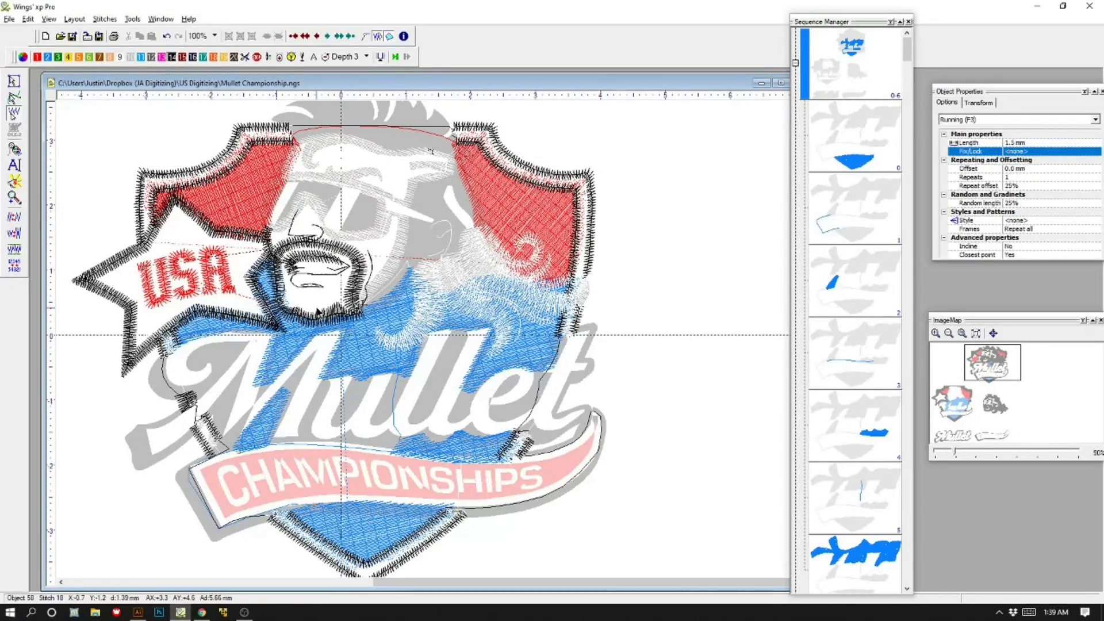
# Advance the simulation through the long black lower hair and its curls over the blue and red fills.
pyautogui.press('Right')
pyautogui.press('Right')
pyautogui.press('Right')
pyautogui.press('Right')
pyautogui.press('Right')
pyautogui.press('Right')
pyautogui.press('Right')
pyautogui.press('Right')
pyautogui.press('Right')
pyautogui.press('Right')
pyautogui.press('Right')
pyautogui.press('Right')
pyautogui.press('Right')
pyautogui.press('Right')
pyautogui.press('Right')
pyautogui.press('Right')
pyautogui.press('Right')
pyautogui.press('Right')
pyautogui.press('Right')
pyautogui.press('Right')
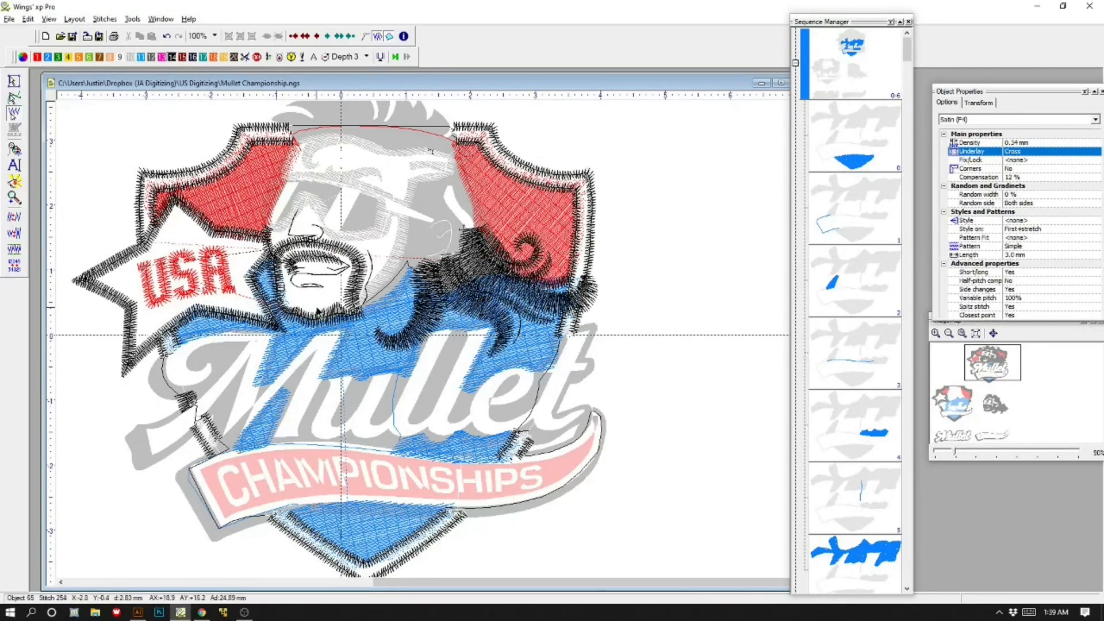
# Advance the simulation through the black hair around the ear, the cheek shading, the eyebrow and the first sunglasses stitches.
pyautogui.press('Right')
pyautogui.press('Right')
pyautogui.press('Right')
pyautogui.press('Right')
pyautogui.press('Right')
pyautogui.press('Right')
pyautogui.press('Right')
pyautogui.press('Right')
pyautogui.press('Right')
pyautogui.press('Right')
pyautogui.press('Right')
pyautogui.press('Right')
pyautogui.press('Right')
pyautogui.press('Right')
pyautogui.press('Right')
pyautogui.press('Right')
pyautogui.press('Right')
pyautogui.press('Right')
pyautogui.press('Right')
pyautogui.press('Right')
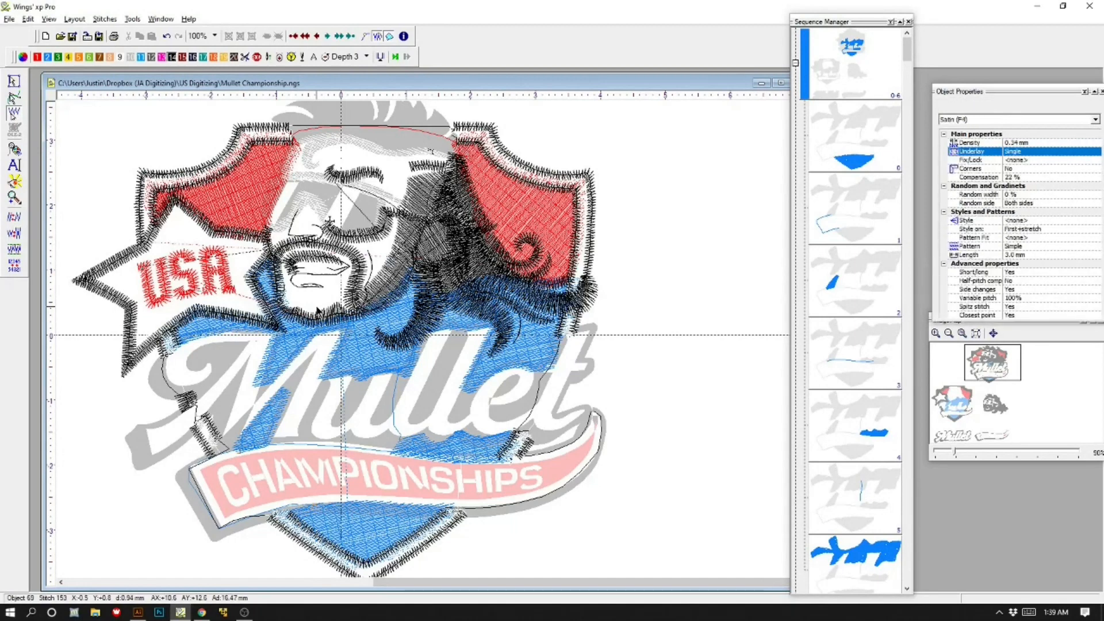
# Advance the simulation through the black sunglasses lenses and frame and the black hair fill above the forehead.
pyautogui.press('Right')
pyautogui.press('Right')
pyautogui.press('Right')
pyautogui.press('Right')
pyautogui.press('Right')
pyautogui.press('Right')
pyautogui.press('Right')
pyautogui.press('Right')
pyautogui.press('Right')
pyautogui.press('Right')
pyautogui.press('Right')
pyautogui.press('Right')
pyautogui.press('Right')
pyautogui.press('Right')
pyautogui.press('Right')
pyautogui.press('Right')
pyautogui.press('Right')
pyautogui.press('Right')
pyautogui.press('Right')
pyautogui.press('Right')
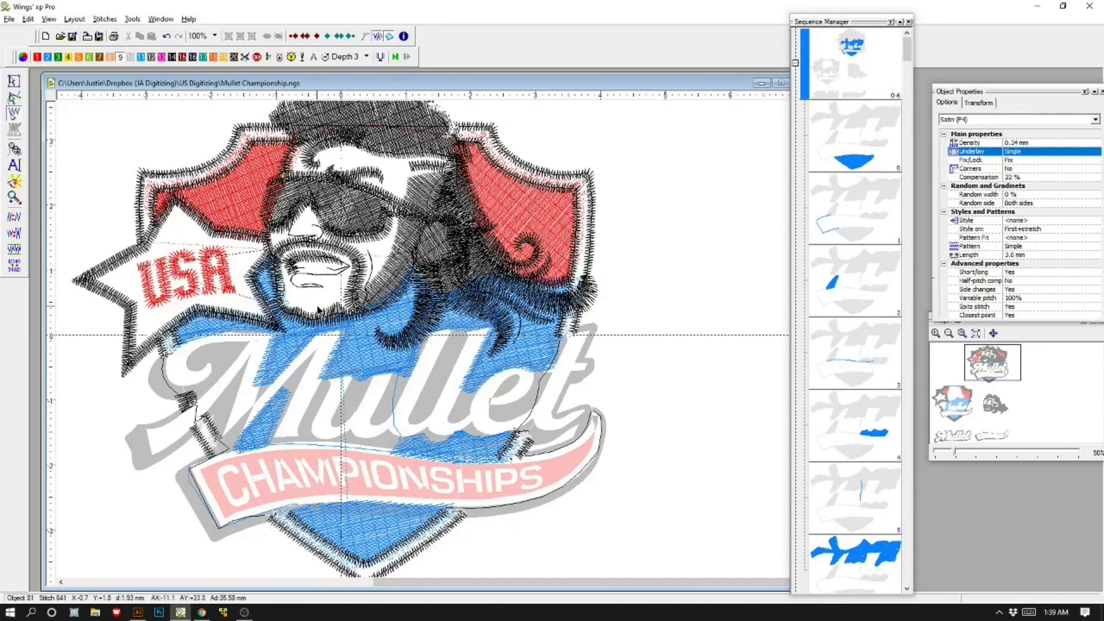
# Advance the simulation through the spiky top hair and the light reflections on the sunglasses lenses.
pyautogui.press('Right')
pyautogui.press('Right')
pyautogui.press('Right')
pyautogui.press('Right')
pyautogui.press('Right')
pyautogui.press('Right')
pyautogui.press('Right')
pyautogui.press('Right')
pyautogui.press('Right')
pyautogui.press('Right')
pyautogui.press('Right')
pyautogui.press('Right')
pyautogui.press('Right')
pyautogui.press('Right')
pyautogui.press('Right')
pyautogui.press('Right')
pyautogui.press('Right')
pyautogui.press('Right')
pyautogui.press('Right')
pyautogui.press('Right')
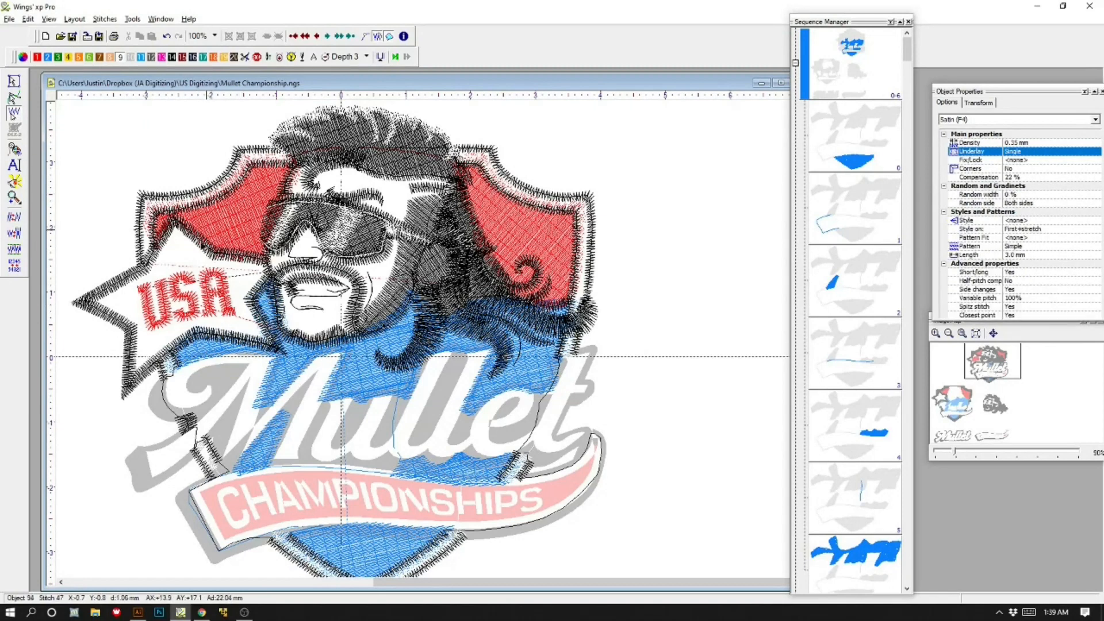
# Advance the simulation through the ear detail, the black backing of the Mullet lettering and its first white tail stitches.
pyautogui.press('Right')
pyautogui.press('Right')
pyautogui.press('Right')
pyautogui.press('Right')
pyautogui.press('Right')
pyautogui.press('Right')
pyautogui.press('Right')
pyautogui.press('Right')
pyautogui.press('Right')
pyautogui.press('Right')
pyautogui.press('Right')
pyautogui.press('Right')
pyautogui.press('Right')
pyautogui.press('Right')
pyautogui.press('Right')
pyautogui.press('Right')
pyautogui.press('Right')
pyautogui.press('Right')
pyautogui.press('Right')
pyautogui.press('Right')
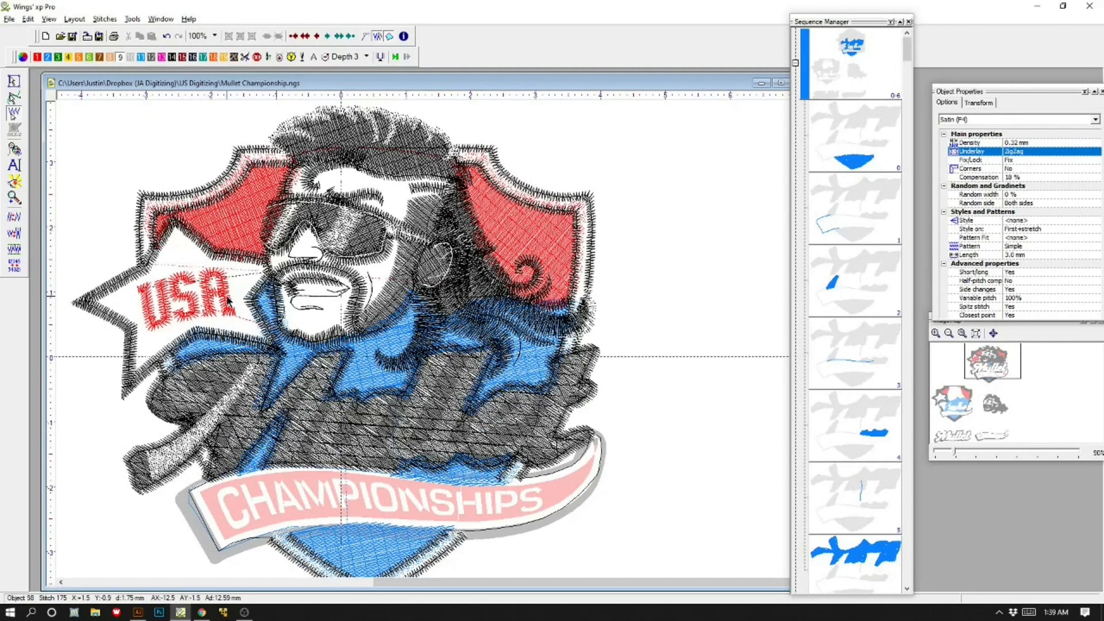
# Advance the simulation through the white opening swash of the M in the Mullet lettering.
pyautogui.press('Right')
pyautogui.press('Right')
pyautogui.press('Right')
pyautogui.press('Right')
pyautogui.press('Right')
pyautogui.press('Right')
pyautogui.press('Right')
pyautogui.press('Right')
pyautogui.press('Right')
pyautogui.press('Right')
pyautogui.press('Right')
pyautogui.press('Right')
pyautogui.press('Right')
pyautogui.press('Right')
pyautogui.press('Right')
pyautogui.press('Right')
pyautogui.press('Right')
pyautogui.press('Right')
pyautogui.press('Right')
pyautogui.press('Right')
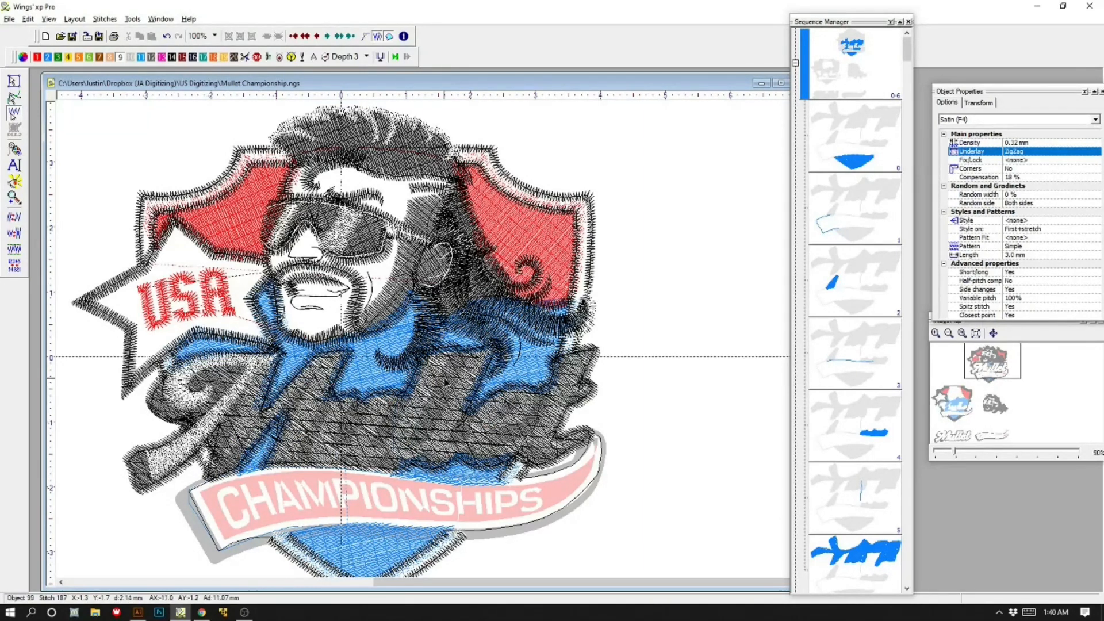
# Advance the simulation through the white satin letters of Mullet from the M to the e.
pyautogui.press('Right')
pyautogui.press('Right')
pyautogui.press('Right')
pyautogui.press('Right')
pyautogui.press('Right')
pyautogui.press('Right')
pyautogui.press('Right')
pyautogui.press('Right')
pyautogui.press('Right')
pyautogui.press('Right')
pyautogui.press('Right')
pyautogui.press('Right')
pyautogui.press('Right')
pyautogui.press('Right')
pyautogui.press('Right')
pyautogui.press('Right')
pyautogui.press('Right')
pyautogui.press('Right')
pyautogui.press('Right')
pyautogui.press('Right')
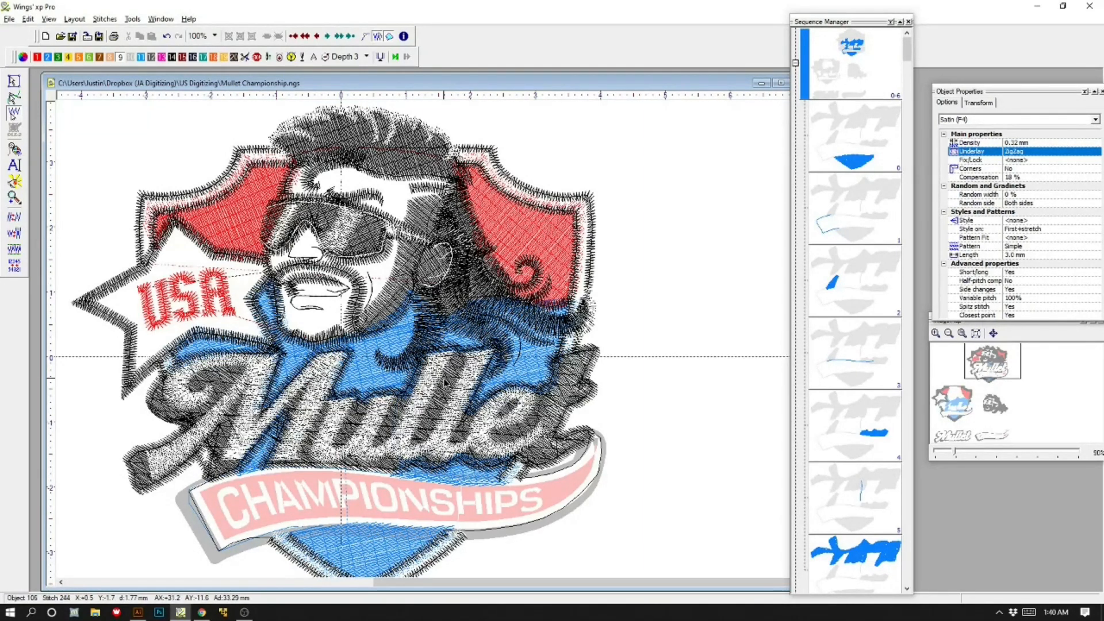
# Advance the simulation through the final t of Mullet and the red banner fill with its white and black borders.
pyautogui.press('Right')
pyautogui.press('Right')
pyautogui.press('Right')
pyautogui.press('Right')
pyautogui.press('Right')
pyautogui.press('Right')
pyautogui.press('Right')
pyautogui.press('Right')
pyautogui.press('Right')
pyautogui.press('Right')
pyautogui.press('Right')
pyautogui.press('Right')
pyautogui.press('Right')
pyautogui.press('Right')
pyautogui.press('Right')
pyautogui.press('Right')
pyautogui.press('Right')
pyautogui.press('Right')
pyautogui.press('Right')
pyautogui.press('Right')
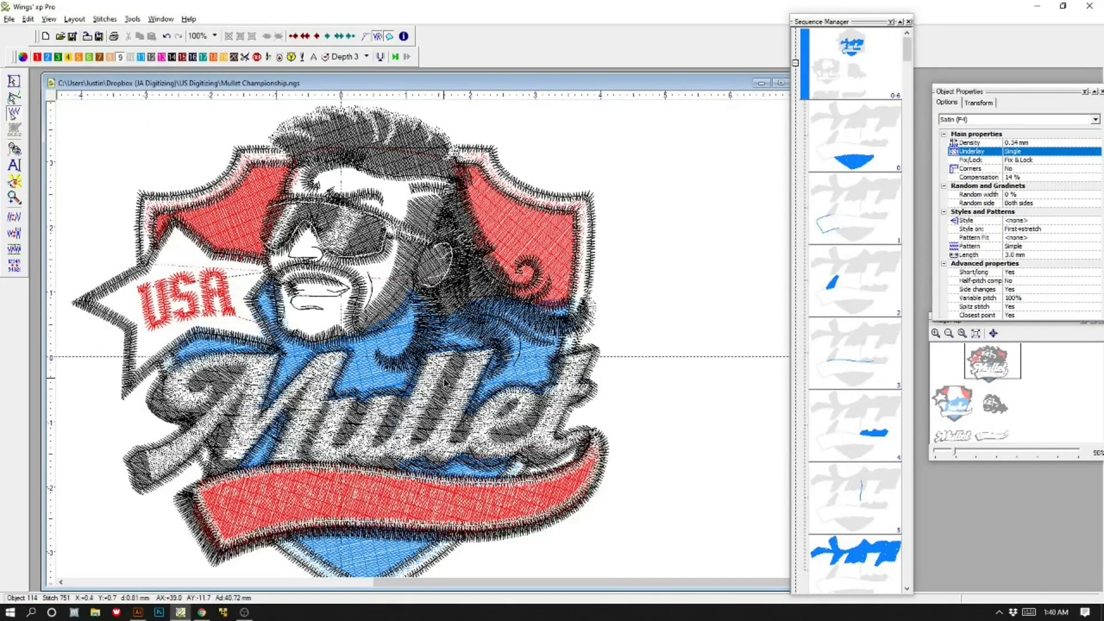
# Advance the simulation through the first white CHAMPIONSHIPS letters on the red banner, up to the O.
pyautogui.press('Right')
pyautogui.press('Right')
pyautogui.press('Right')
pyautogui.press('Right')
pyautogui.press('Right')
pyautogui.press('Right')
pyautogui.press('Right')
pyautogui.press('Right')
pyautogui.press('Right')
pyautogui.press('Right')
pyautogui.press('Right')
pyautogui.press('Right')
pyautogui.press('Right')
pyautogui.press('Right')
pyautogui.press('Right')
pyautogui.press('Right')
pyautogui.press('Right')
pyautogui.press('Right')
pyautogui.press('Right')
pyautogui.press('Right')
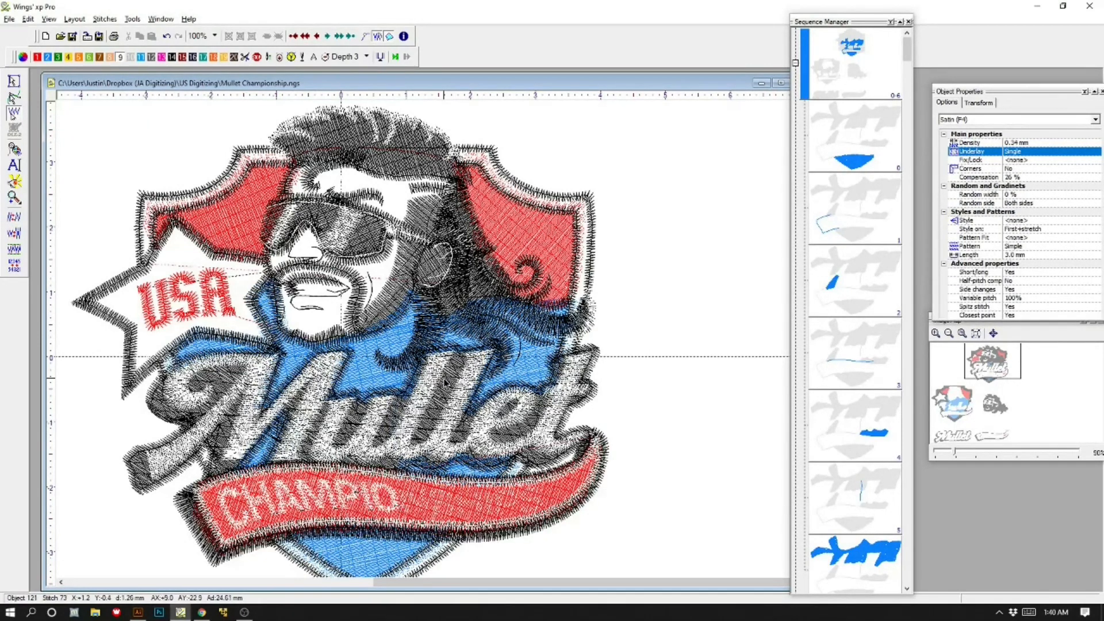
# Advance the simulation through the remaining CHAMPIONSHIPS letters to the end and view the whole stitched logo.
pyautogui.press('Right')
pyautogui.press('Right')
pyautogui.press('Right')
pyautogui.press('Right')
pyautogui.press('Right')
pyautogui.press('Right')
pyautogui.press('Right')
pyautogui.press('Right')
pyautogui.press('Right')
pyautogui.press('Right')
pyautogui.press('Right')
pyautogui.press('Right')
pyautogui.press('Right')
pyautogui.press('Right')
pyautogui.press('Right')
pyautogui.press('Right')
pyautogui.press('Right')
pyautogui.press('Right')
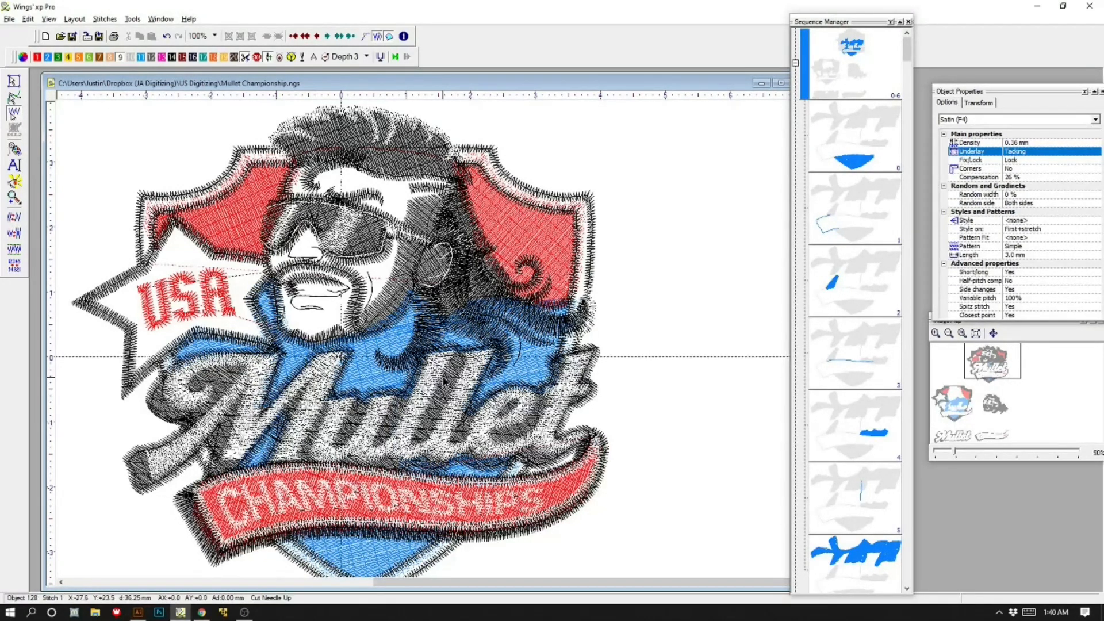
pyautogui.scroll(-2, 447, 376)
pyautogui.scroll(-2, 447, 377)
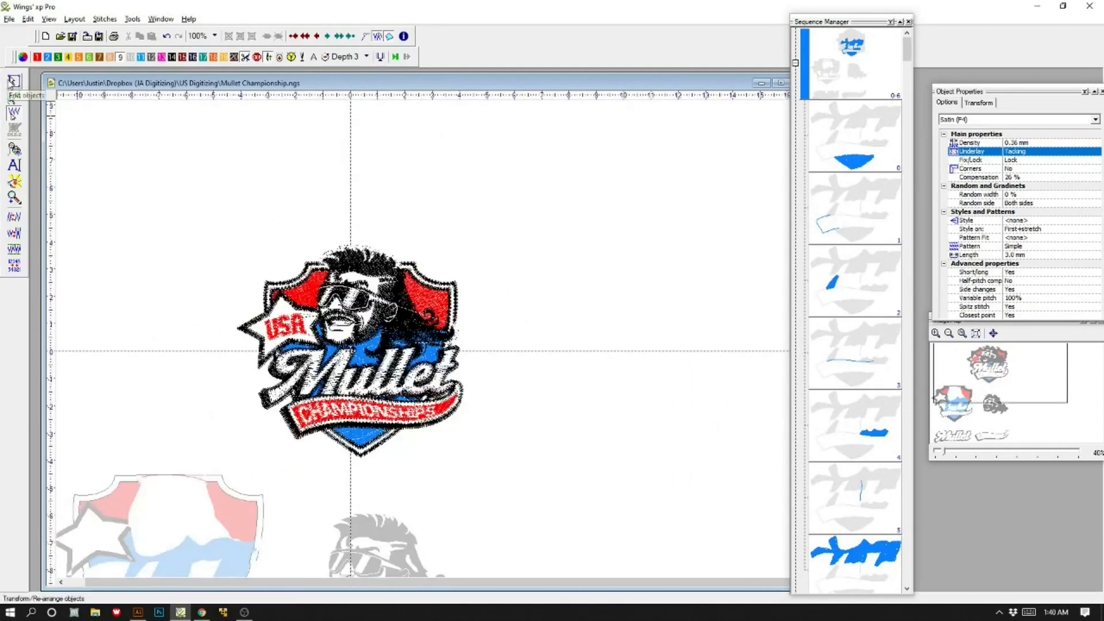
# Leave the stitch simulation and compare the complete logo with its separated shield, face, Mullet lettering and CHAMPIONSHIPS banner pieces.
pyautogui.click(14, 81)
pyautogui.scroll(-2, 178, 198)
pyautogui.press('z')
pyautogui.moveTo(84, 251); pyautogui.dragTo(495, 557)
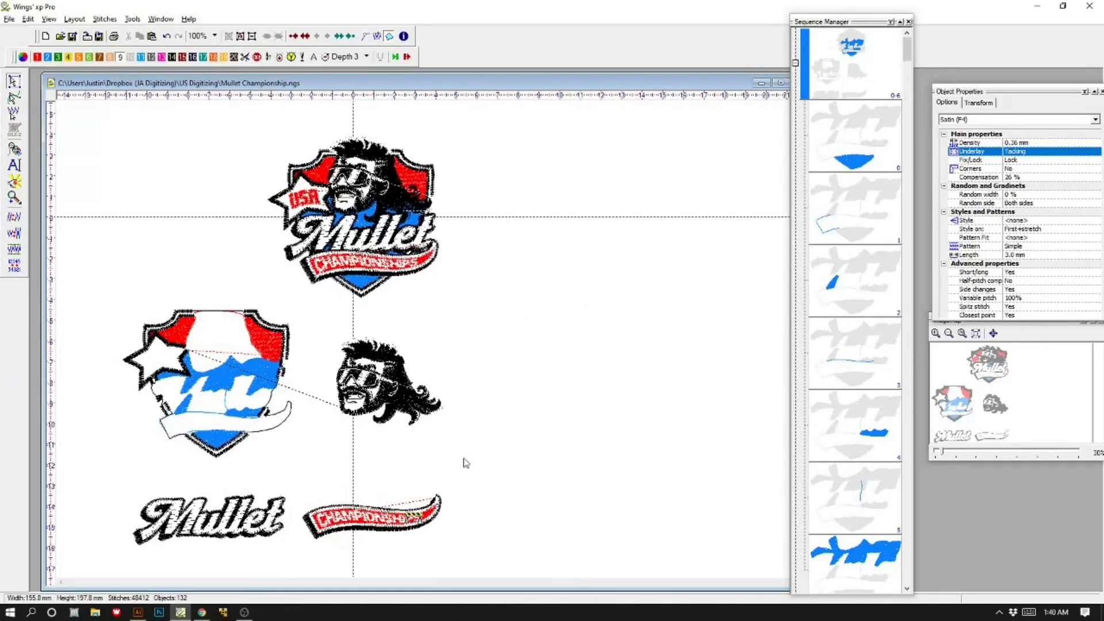
pyautogui.hotkey('ctrl', '0')
pyautogui.press('z')
pyautogui.moveTo(128, 276); pyautogui.dragTo(495, 575)
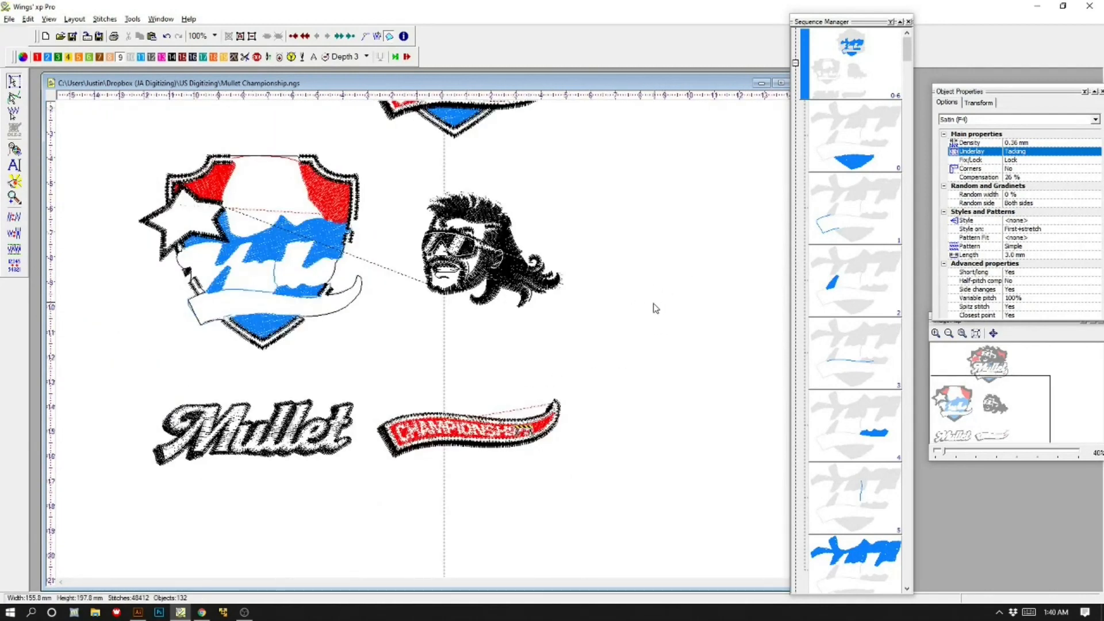
pyautogui.scroll(-3, 415, 320)
pyautogui.press('z')
pyautogui.moveTo(203, 93); pyautogui.dragTo(631, 420)
pyautogui.scroll(-1, 622, 373)
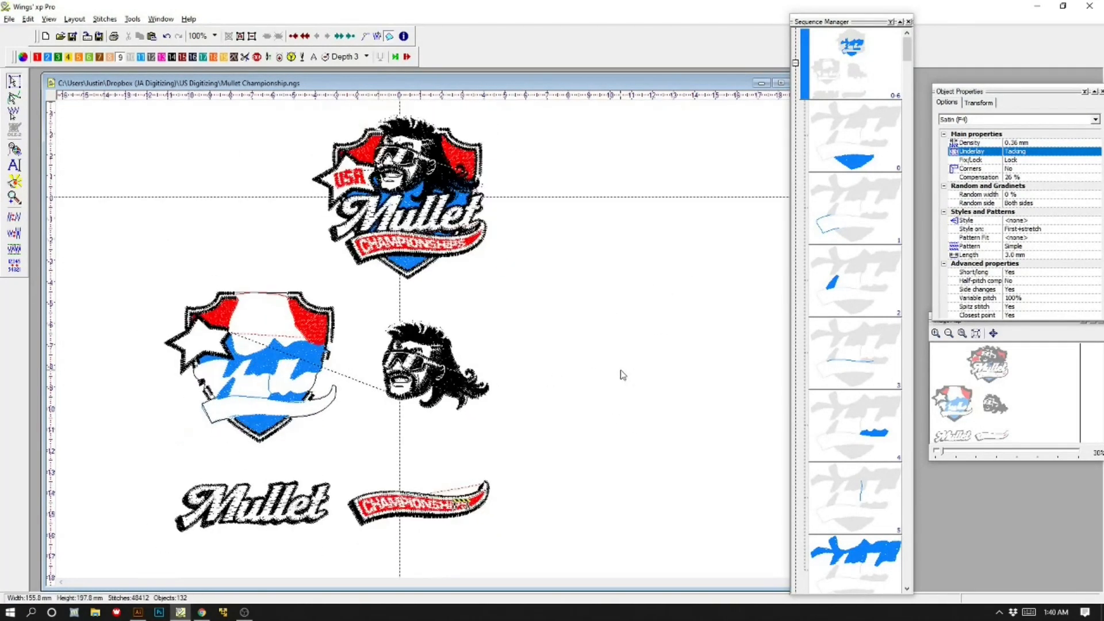